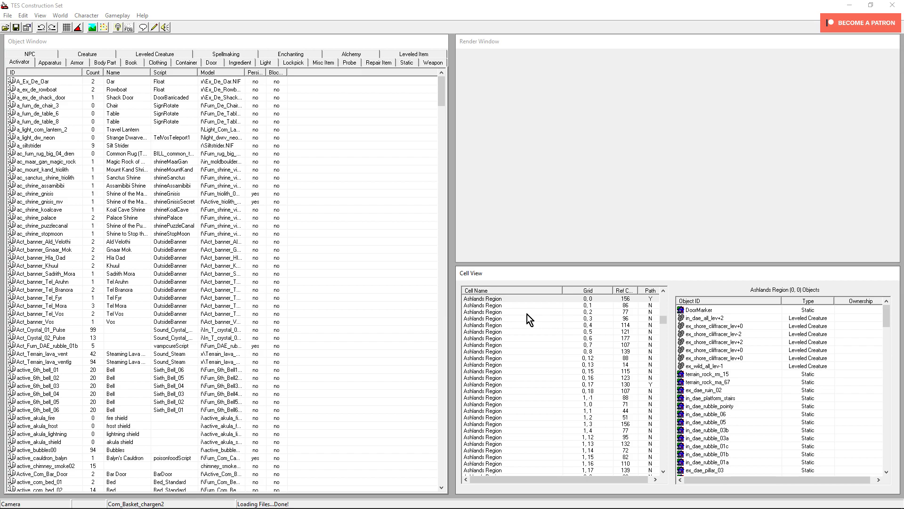
Open the Dialogue window, place it clear of the toolbar, and show the greeting categories
click(140, 31)
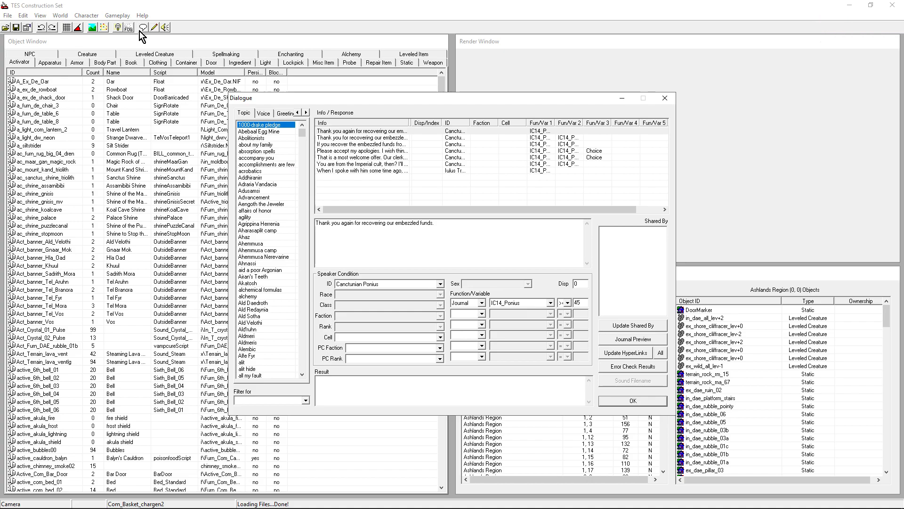
drag(328, 102, 162, 52)
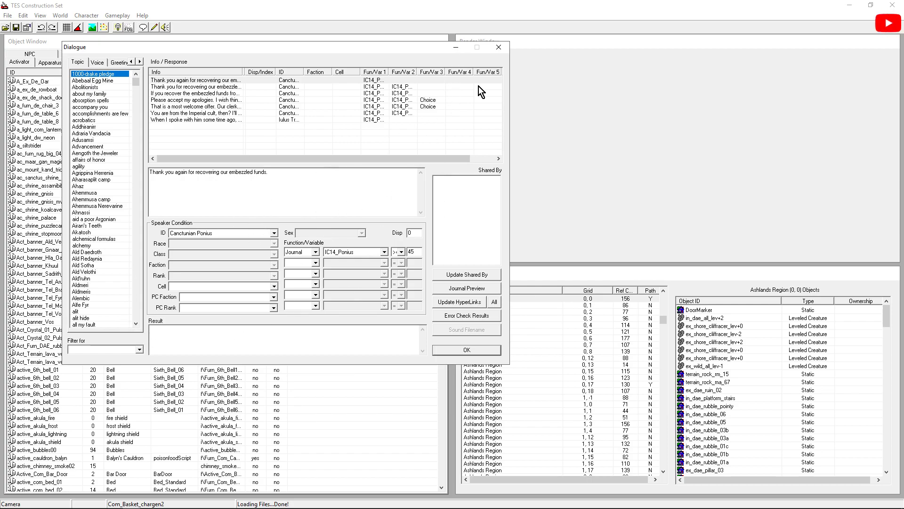
drag(329, 46, 439, 38)
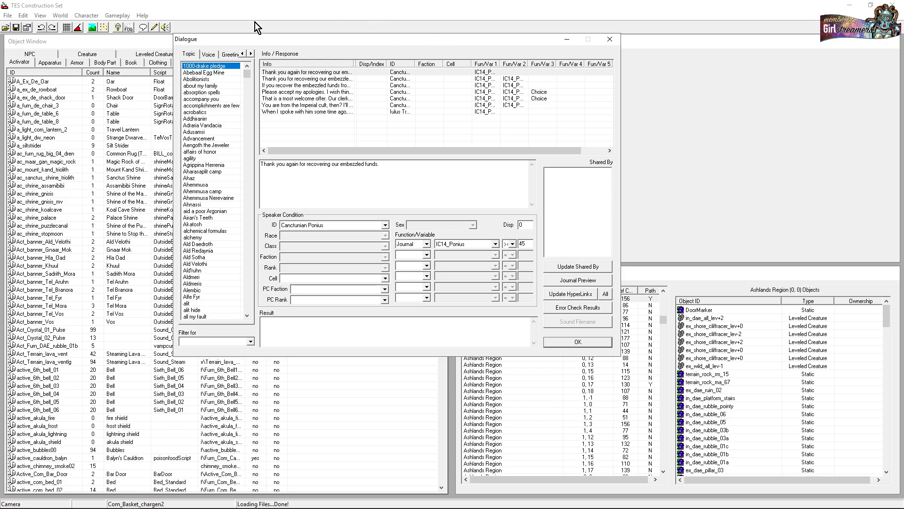
click(231, 55)
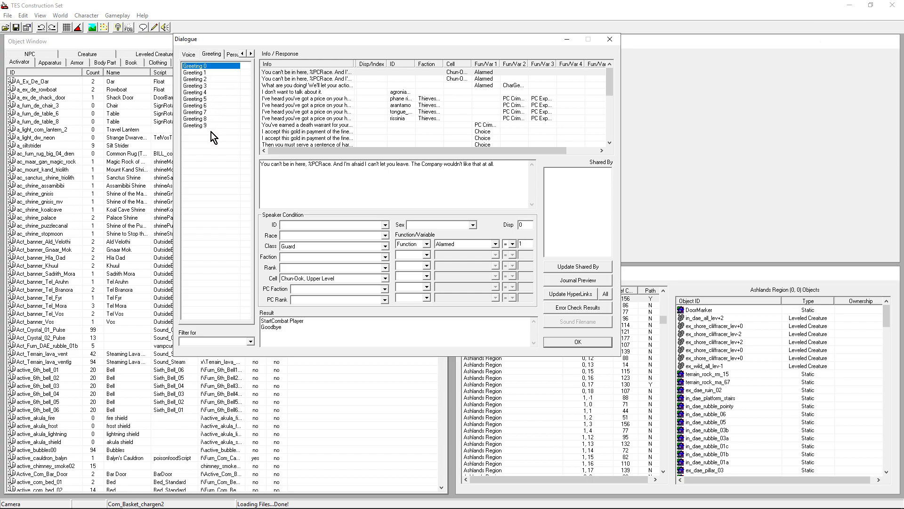
Look through the Greeting 0 responses, checking a Thieves Guild price-on-your-head entry and a guard's violated-the-law entry
click(323, 100)
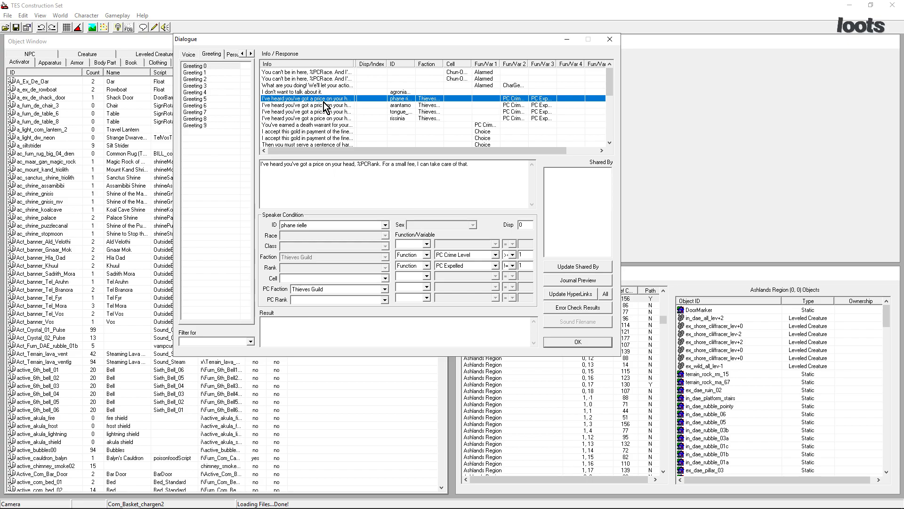
scroll(324, 103, down, 5)
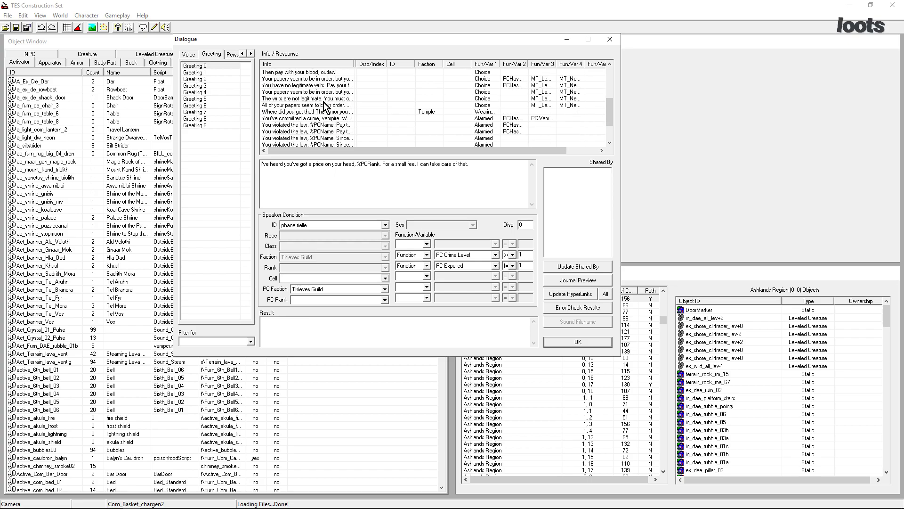
click(323, 132)
scroll(322, 136, down, 2)
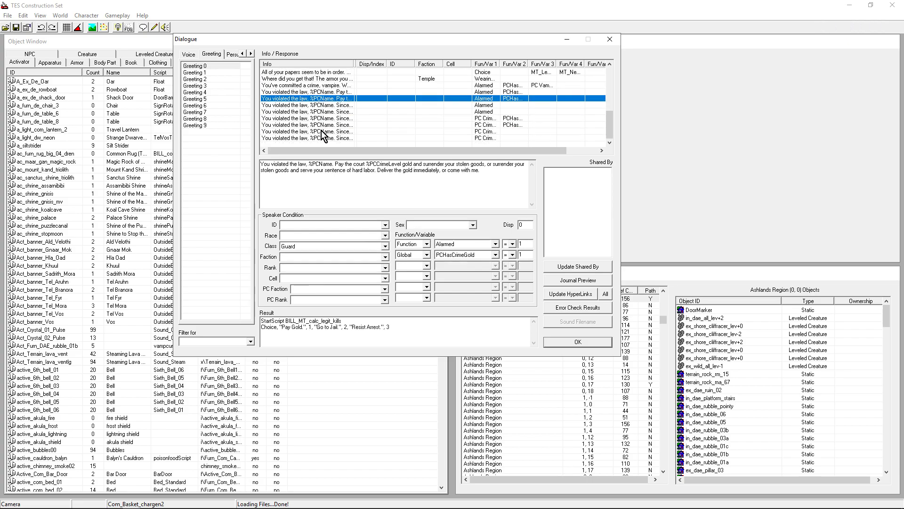
scroll(324, 135, up, 4)
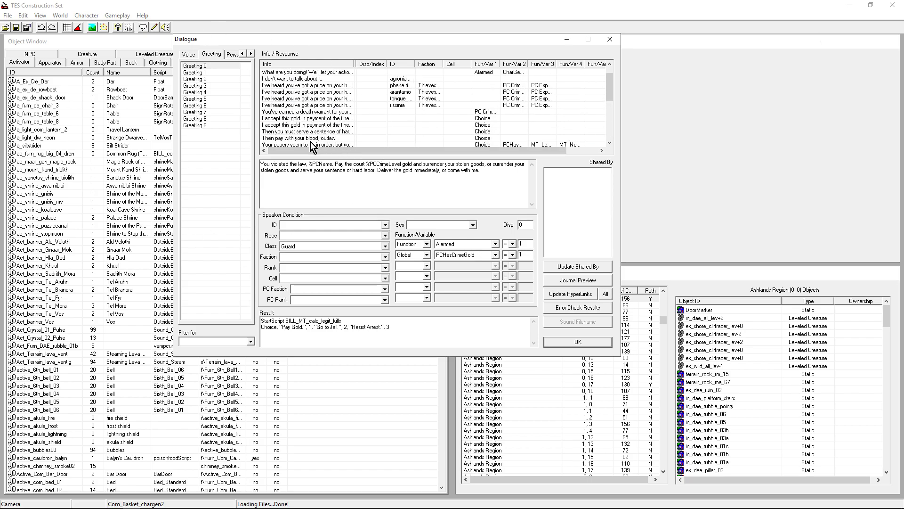
Compare the responses listed under Greeting 9, Greeting 8 and Greeting 2, and return to Greeting 0
click(202, 126)
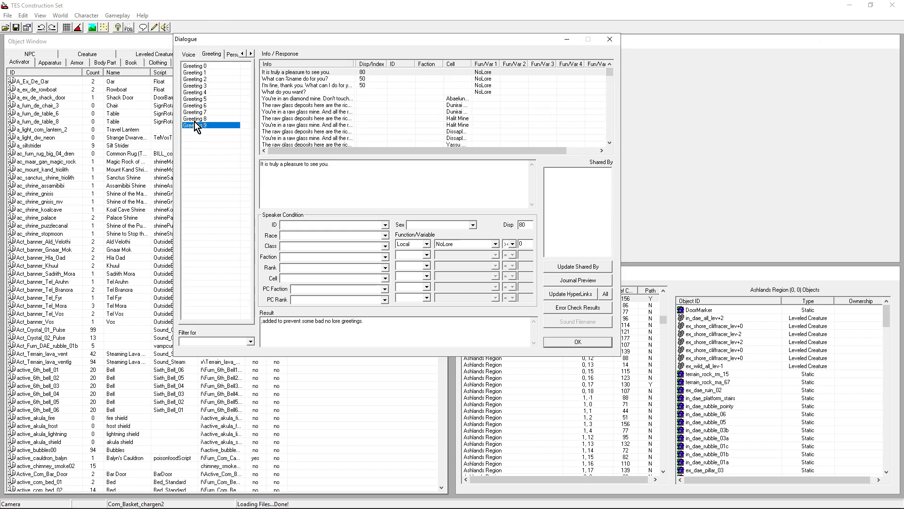
click(195, 119)
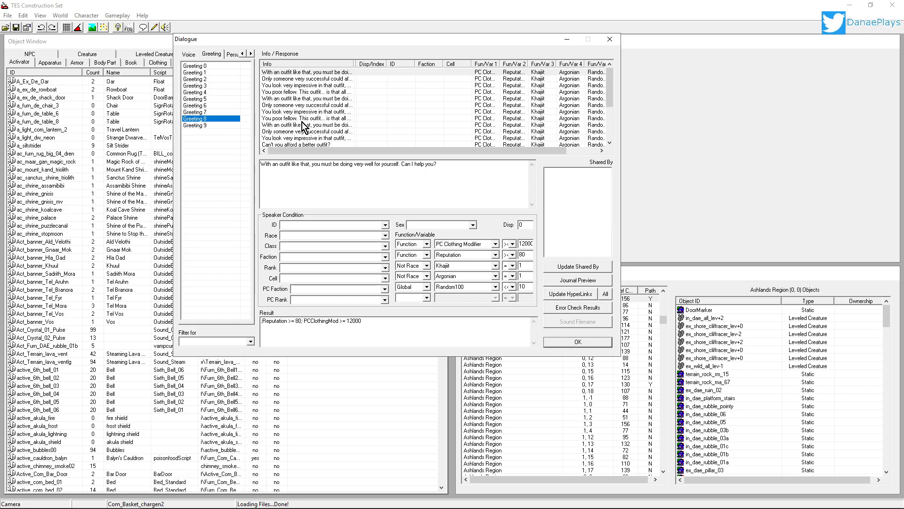
click(198, 79)
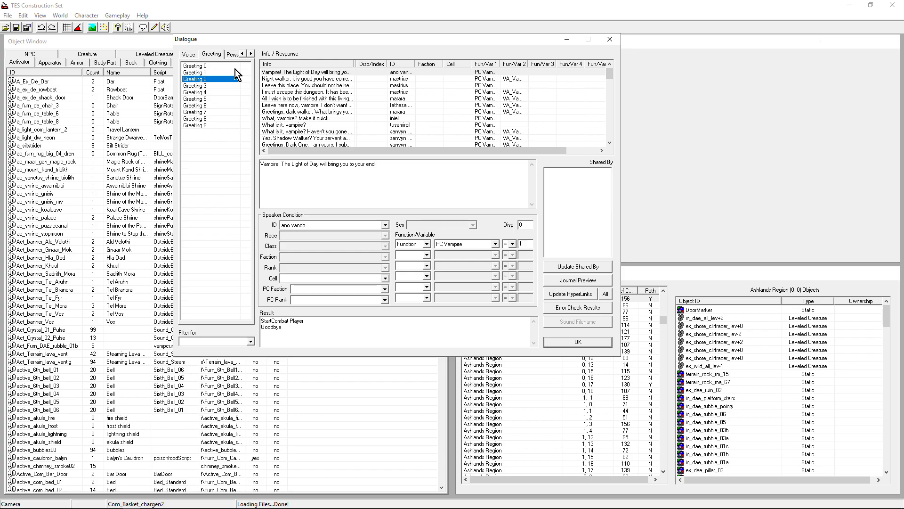
click(198, 67)
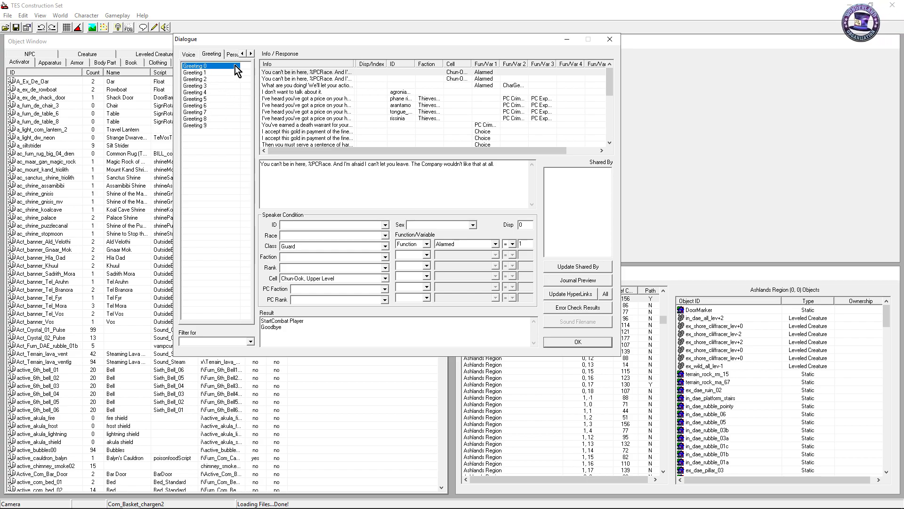
Examine the speaker conditions and results of the Greeting 0 responses from the first entry down to the last
click(297, 72)
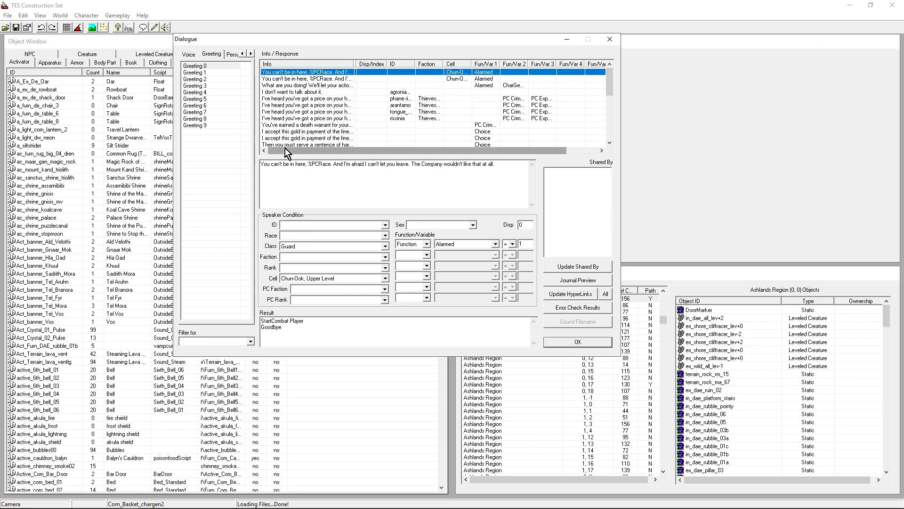
click(270, 79)
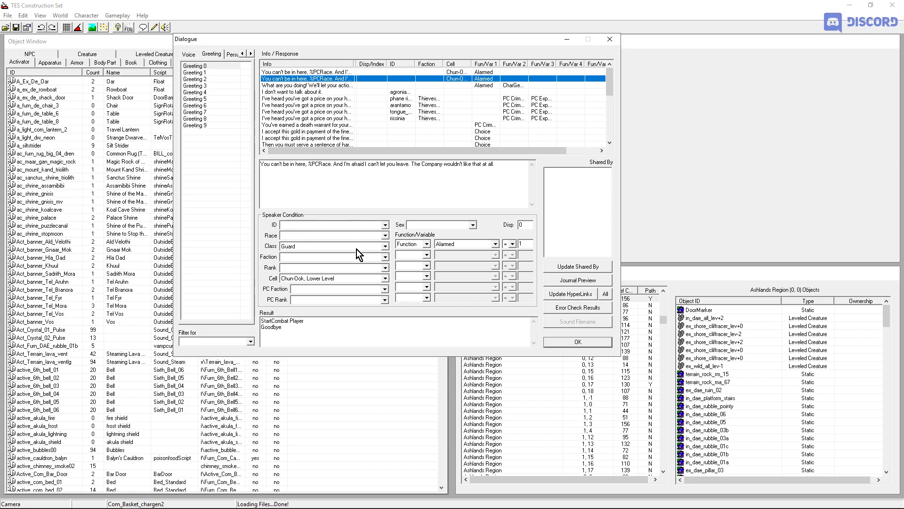
click(279, 87)
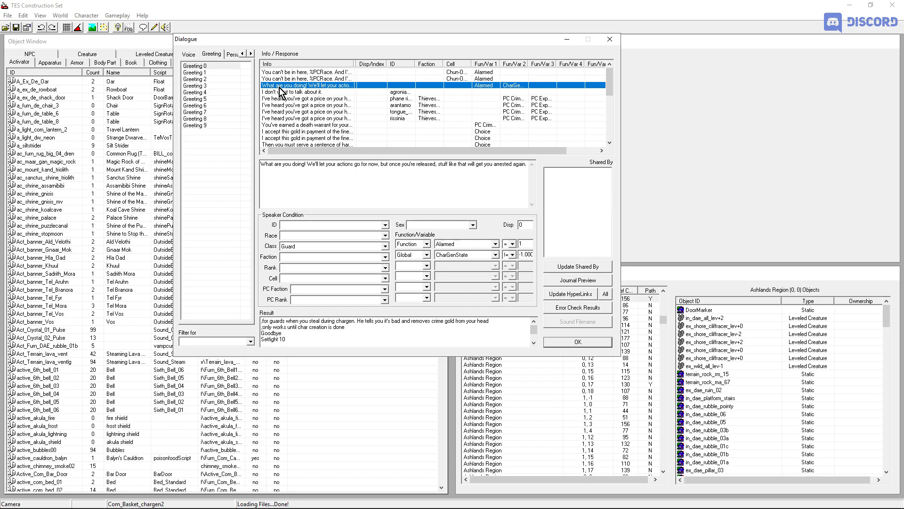
click(282, 92)
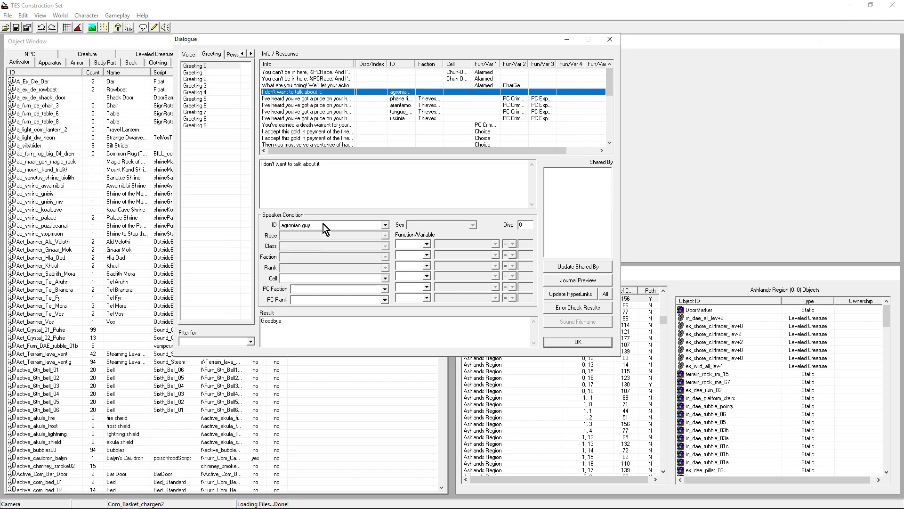
click(290, 98)
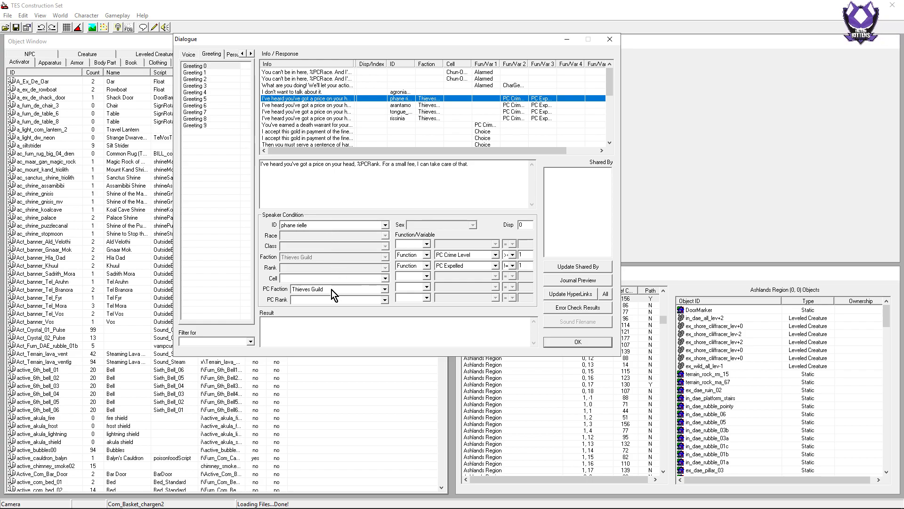
click(276, 111)
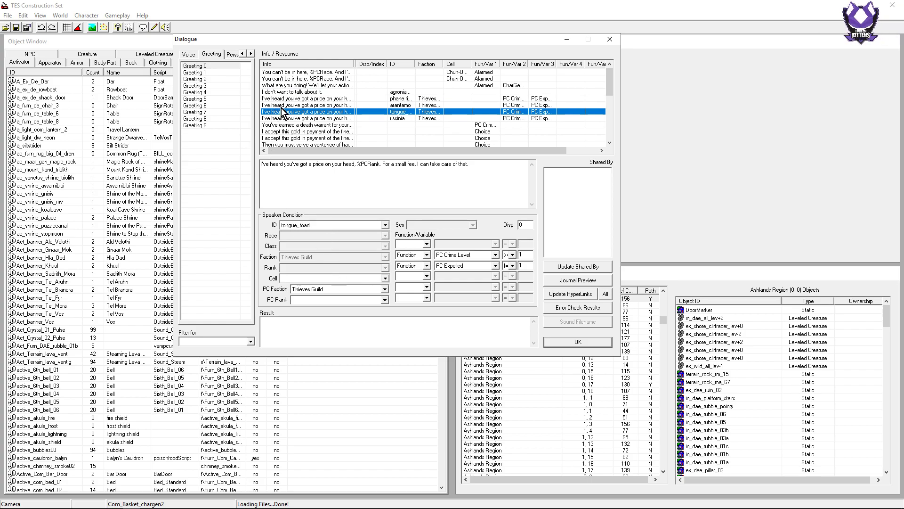
scroll(284, 92, down, 5)
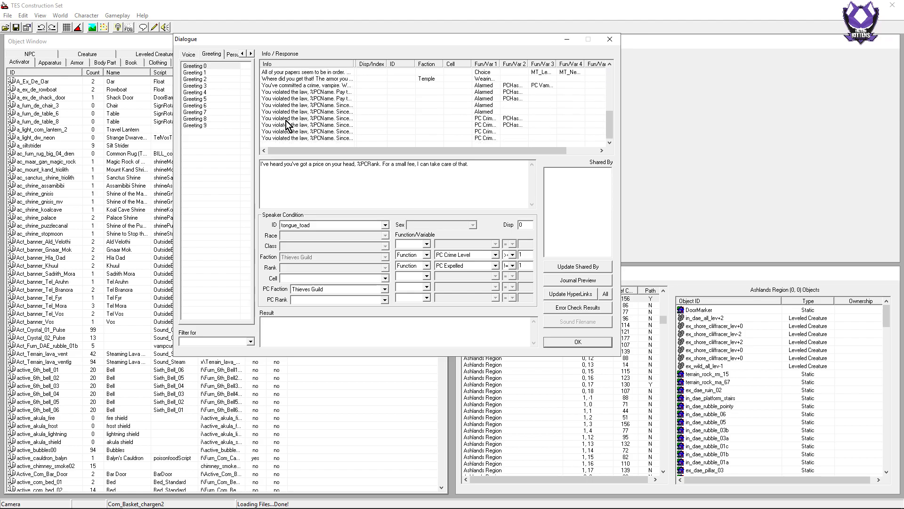
click(284, 138)
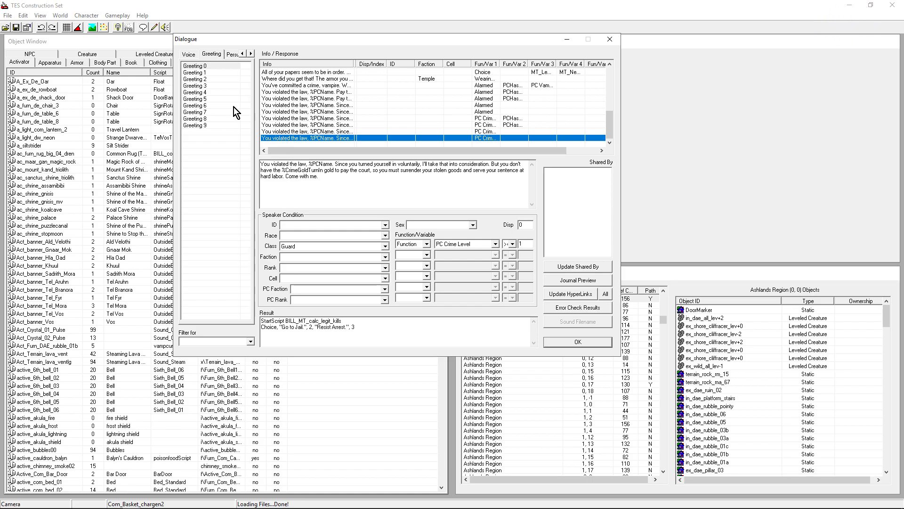
Examine the Greeting 1 responses, including the "I have a little advice" and "You're wearing me skirt!" entries
click(190, 73)
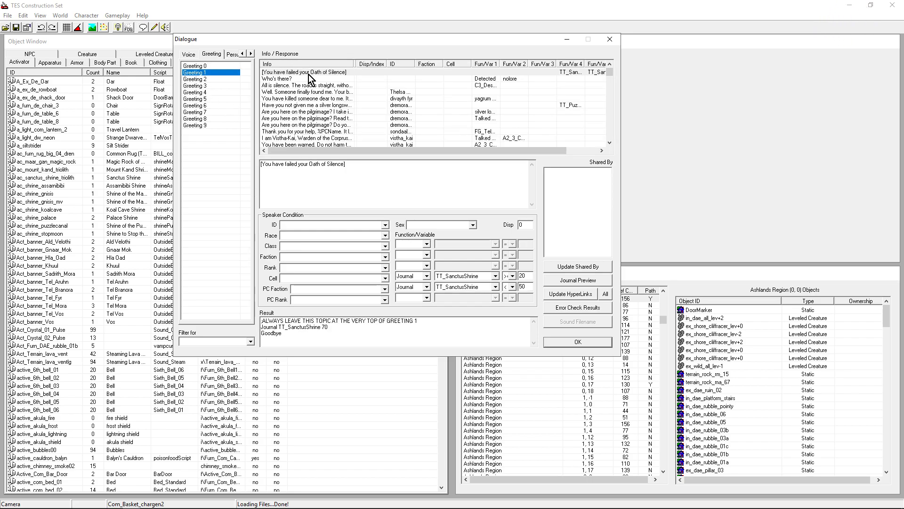
click(309, 74)
scroll(308, 82, down, 3)
scroll(307, 90, down, 5)
click(317, 78)
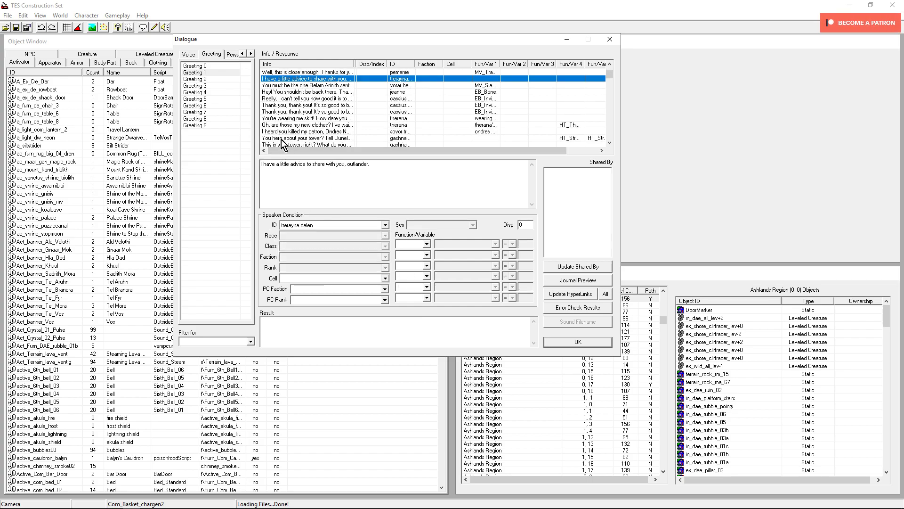
click(292, 118)
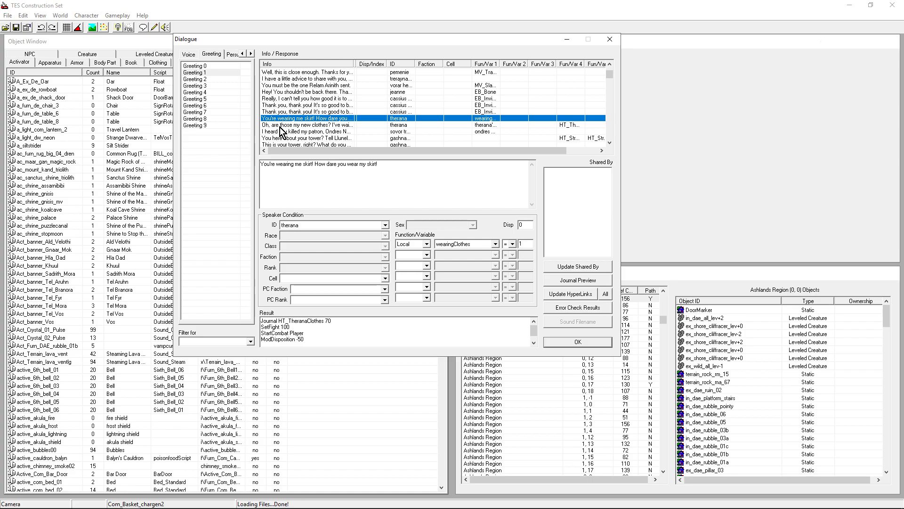
Show the Background topic and inspect the speaker conditions of its first two responses
click(242, 53)
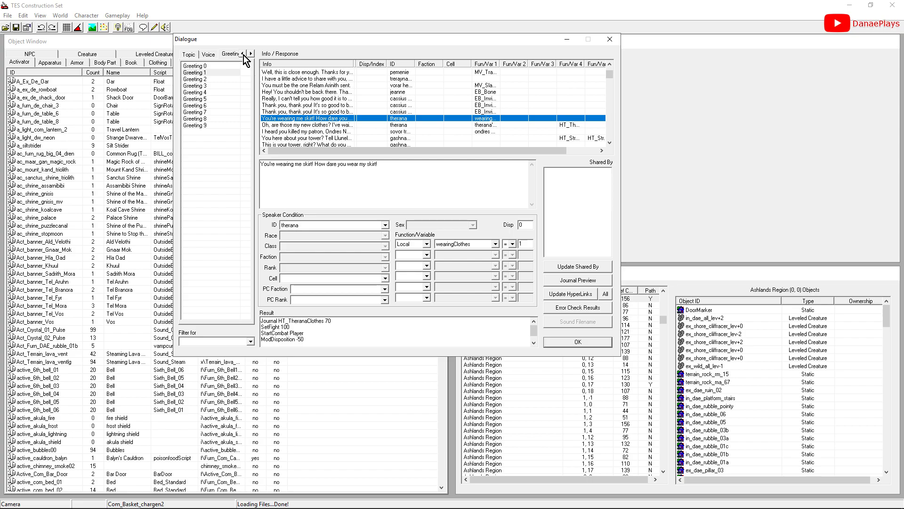
click(188, 55)
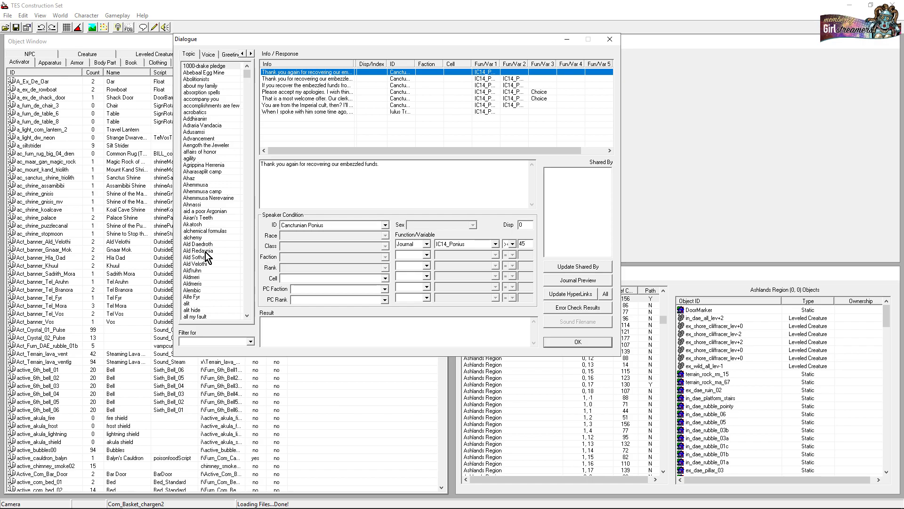
key(b)
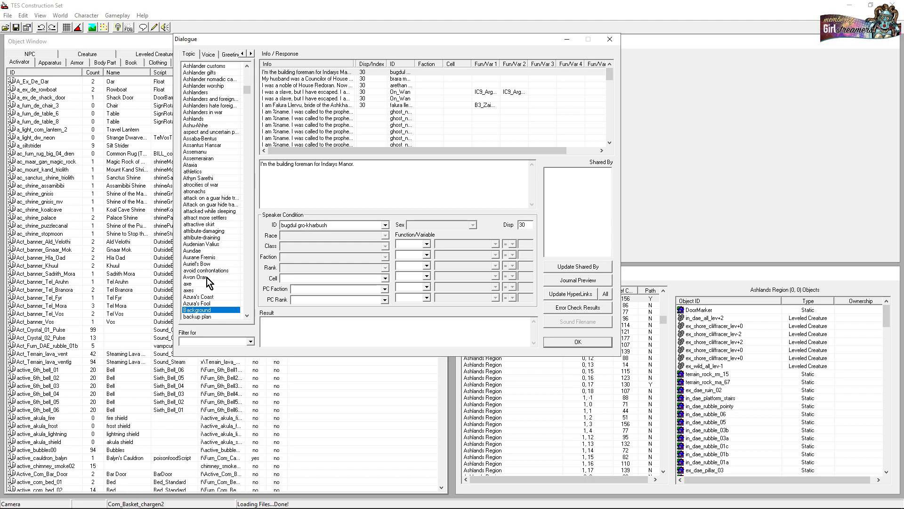
click(314, 73)
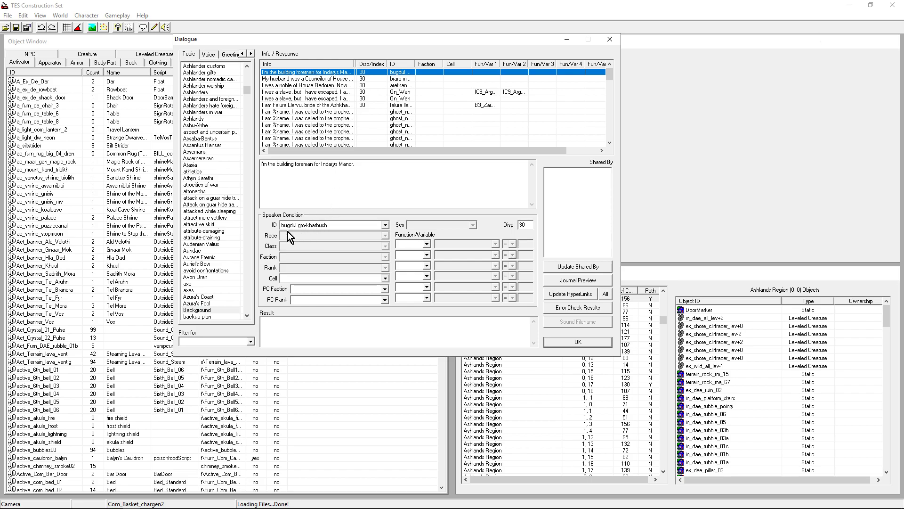
click(331, 78)
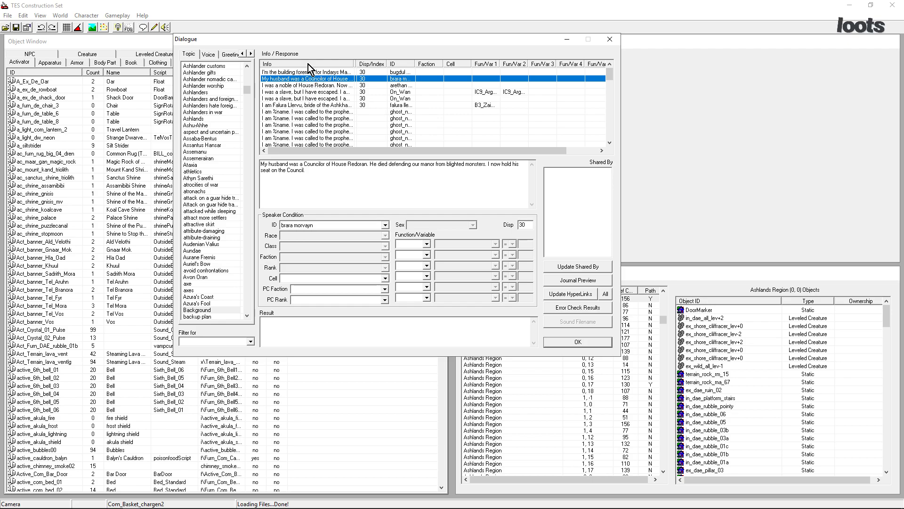
Inspect the generic responses at the end of the Background topic, finishing on "I am %name, %class."
drag(609, 74, 611, 133)
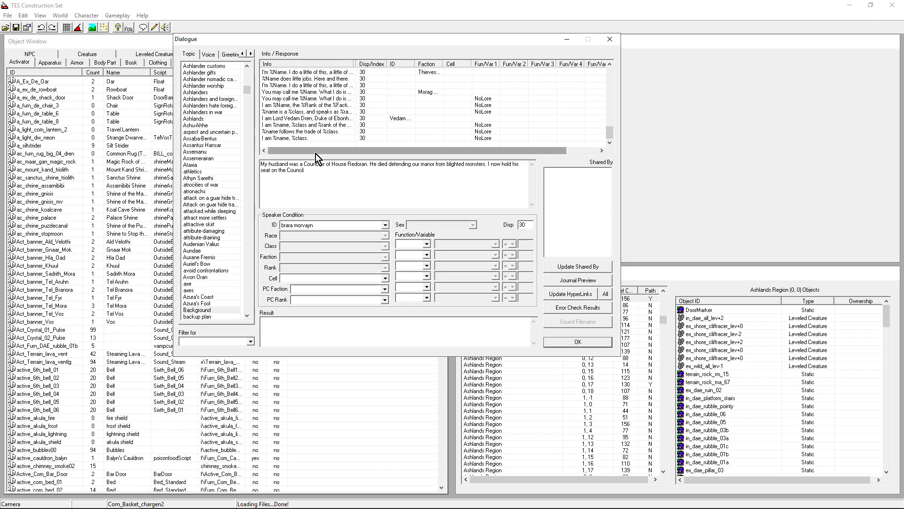
click(327, 138)
key(Up)
key(Up)
key(Up)
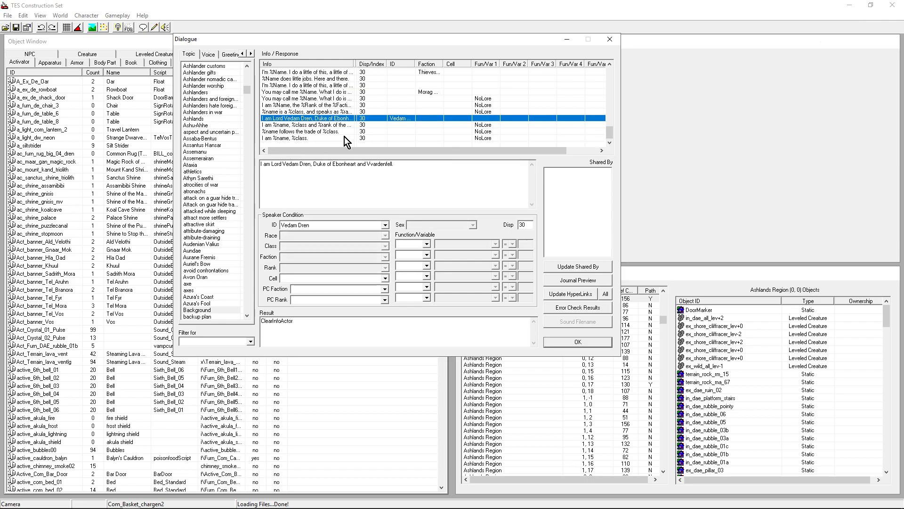
key(Up)
key(Down)
key(Down)
key(Down)
key(Down)
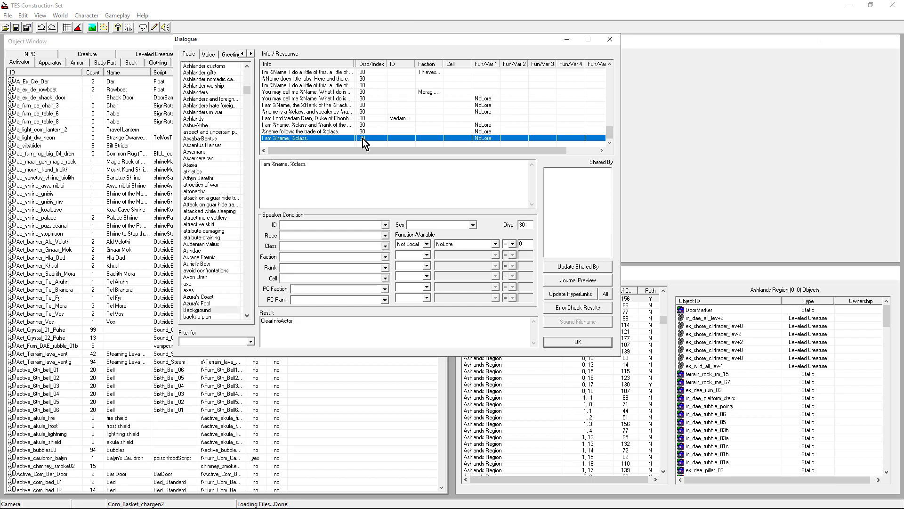
Move the "I am %name, %class." response to the top of the Background list and compare it with the building foreman's entry
key(Left)
key(Left)
key(Left)
key(Left)
key(Left)
key(Left)
key(Left)
key(Left)
key(Left)
key(Left)
key(Left)
key(Left)
key(Left)
key(Left)
key(Left)
key(Left)
key(Left)
key(Left)
key(Left)
key(Left)
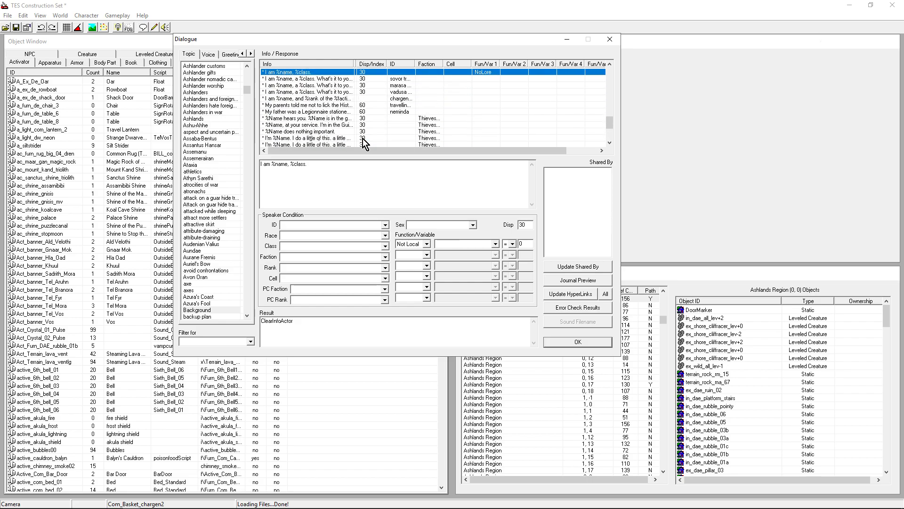
key(Left)
key(Left)
key(Left)
key(Left)
key(Left)
key(Left)
key(Left)
key(Left)
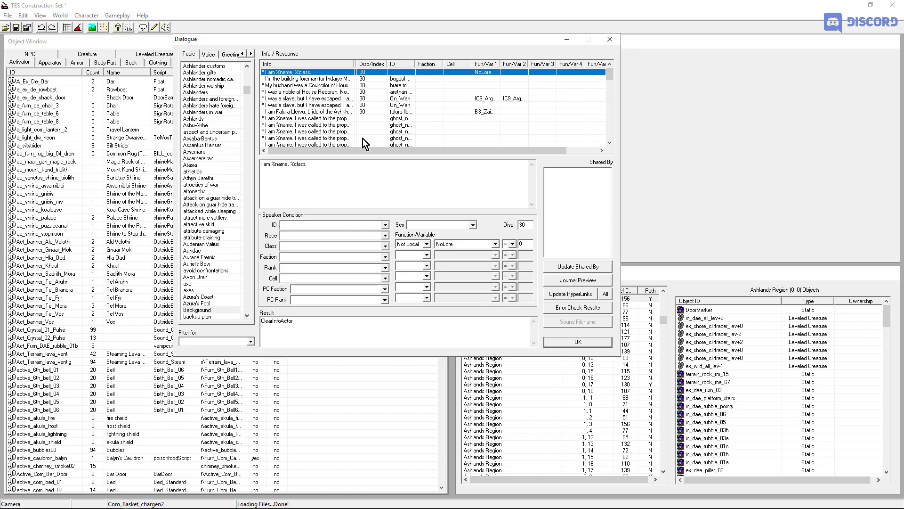
click(394, 79)
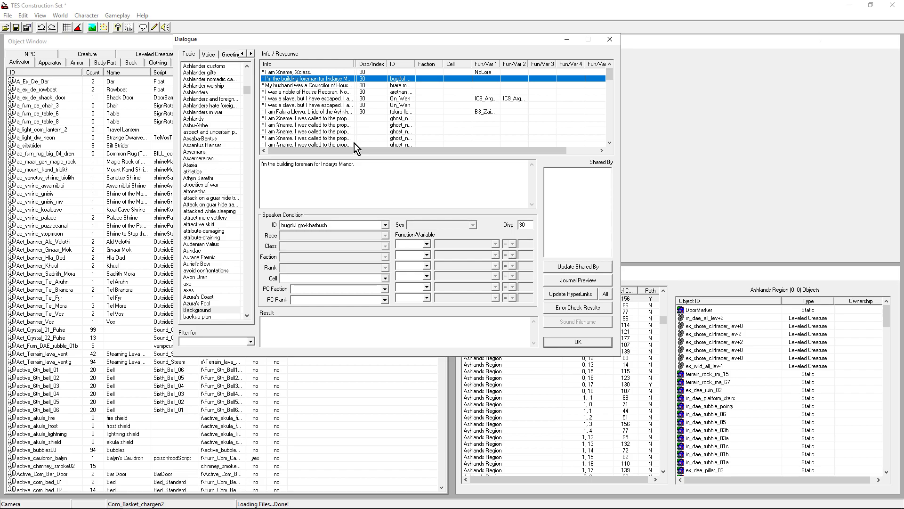
click(275, 74)
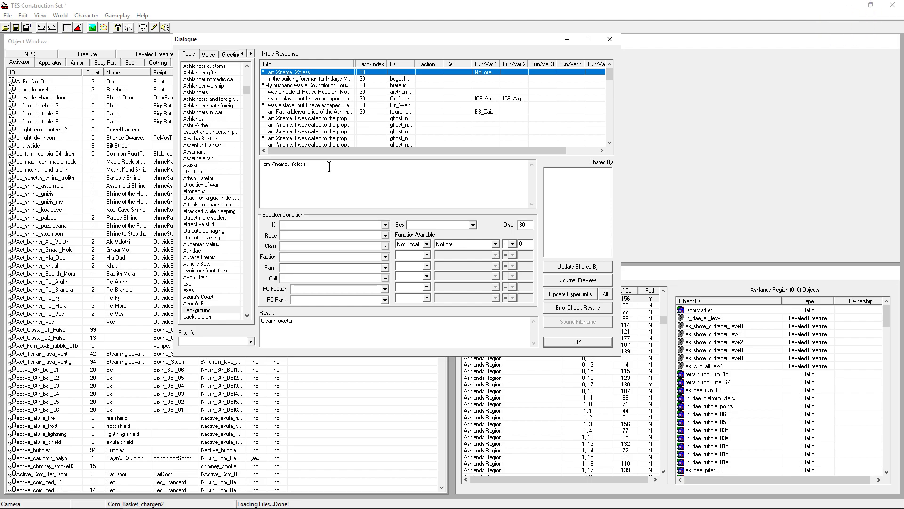
Move the "I am %name, %class." response from the top of the Background list back to its end, below the other generic responses
click(294, 79)
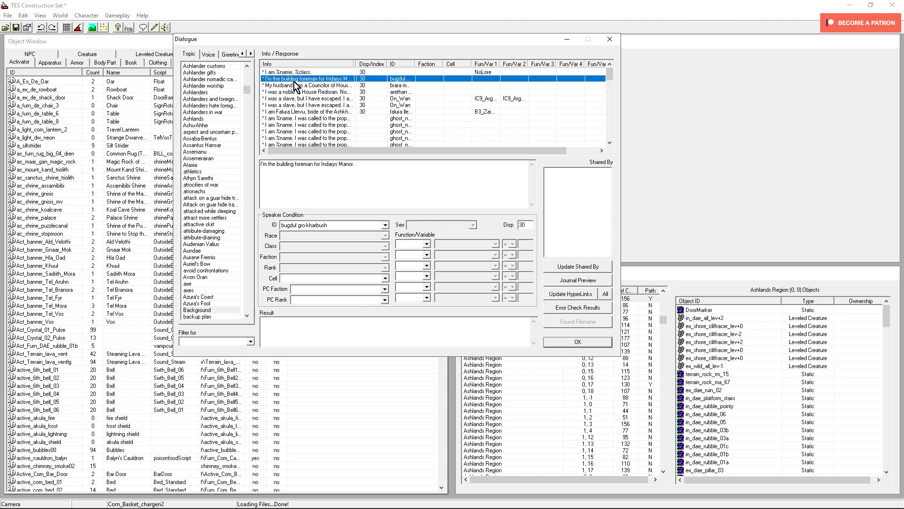
click(290, 73)
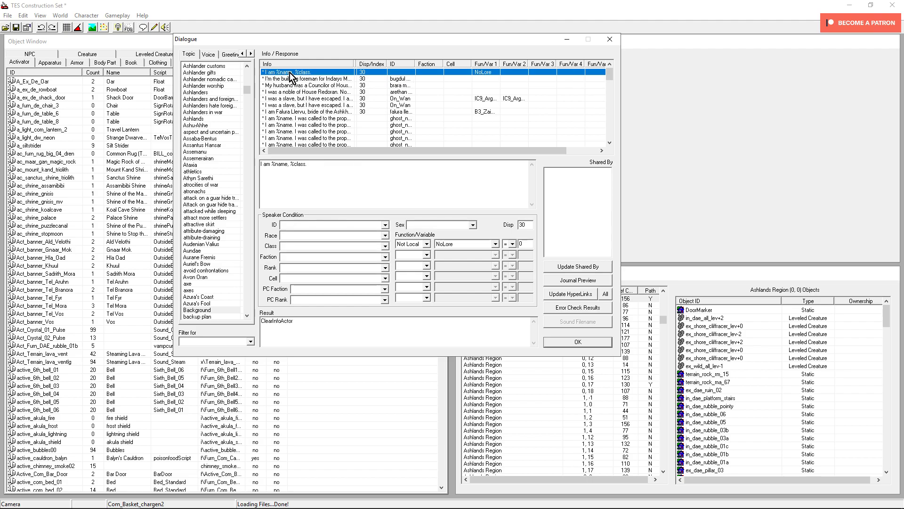
key(Right)
key(Right)
key(Right)
key(Right)
key(Right)
key(Right)
key(Right)
key(Right)
key(Right)
key(Right)
key(Right)
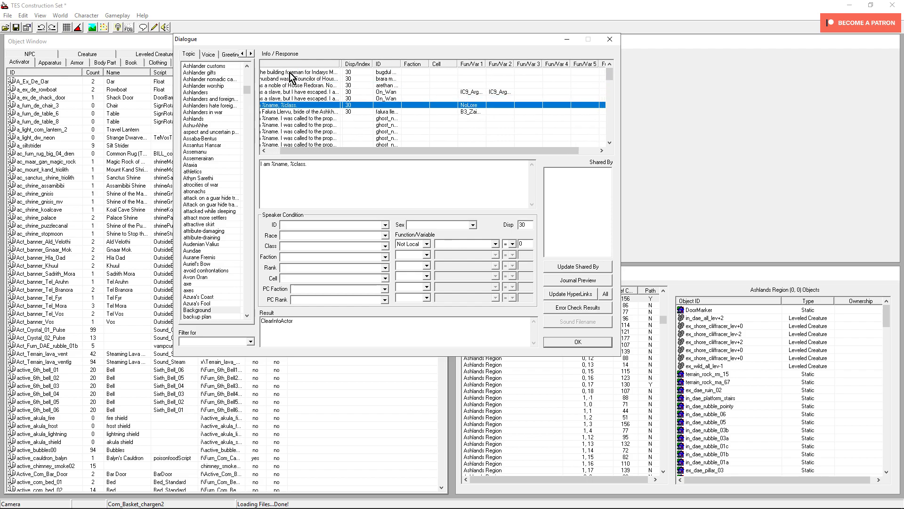
key(Right)
key(Right)
key(Right)
key(Right)
key(Right)
key(Right)
key(Right)
key(Right)
key(Right)
key(Right)
key(Right)
key(Right)
key(Right)
key(Right)
key(Right)
key(Right)
key(Right)
key(Right)
key(Right)
key(Right)
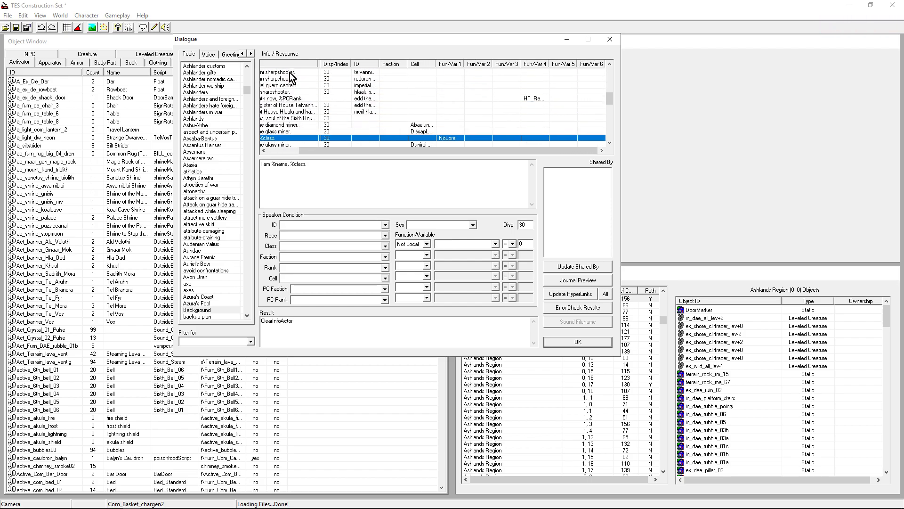
key(Right)
key(Right)
key(Right)
key(Right)
key(Right)
key(Right)
key(Right)
key(Right)
key(Right)
key(Right)
key(Right)
key(Right)
key(Right)
key(Right)
key(Right)
key(Right)
key(Right)
key(Right)
key(Right)
key(Right)
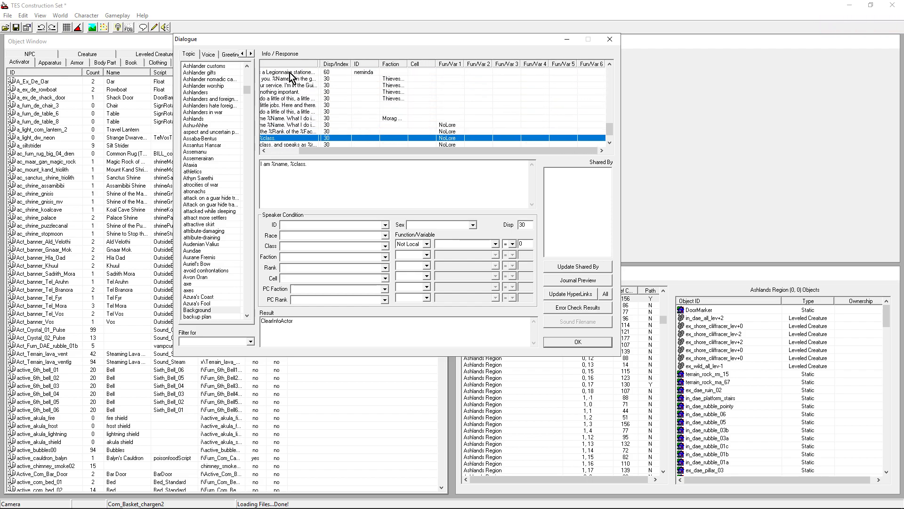
drag(376, 153, 324, 155)
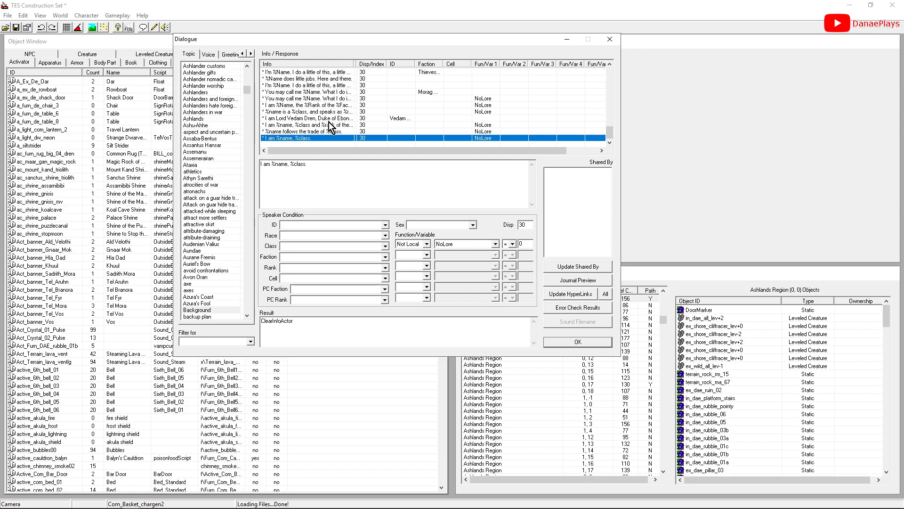
Examine the text and result script of ghost_npc_ane teria's Background response, and review the generic responses at the list's end
scroll(330, 122, up, 15)
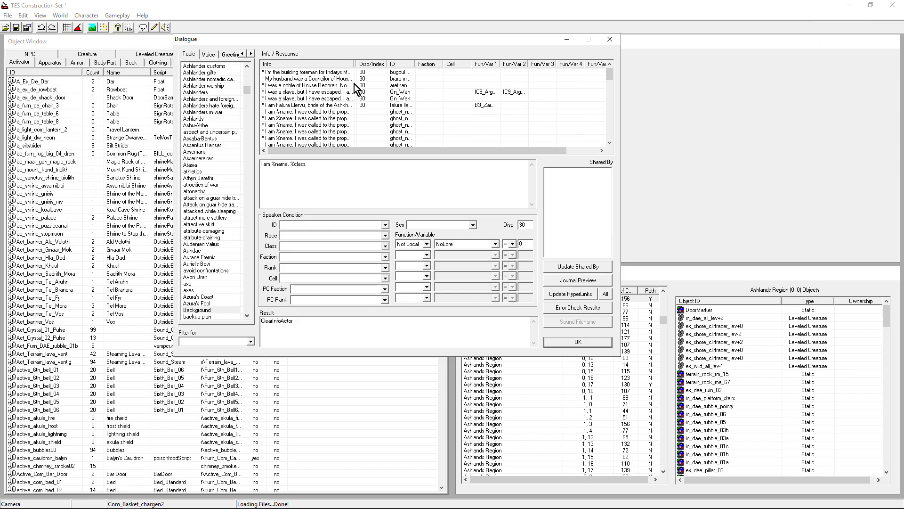
scroll(354, 83, down, 2)
click(303, 106)
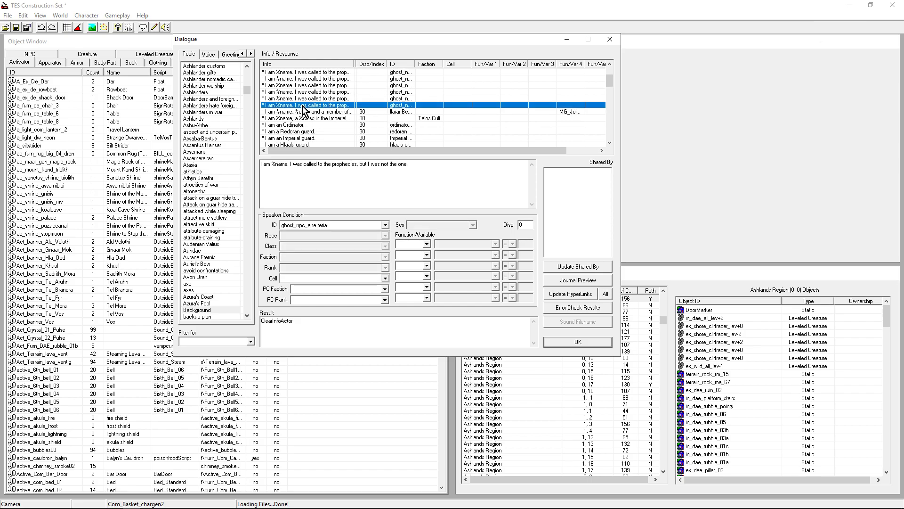
drag(442, 174, 243, 166)
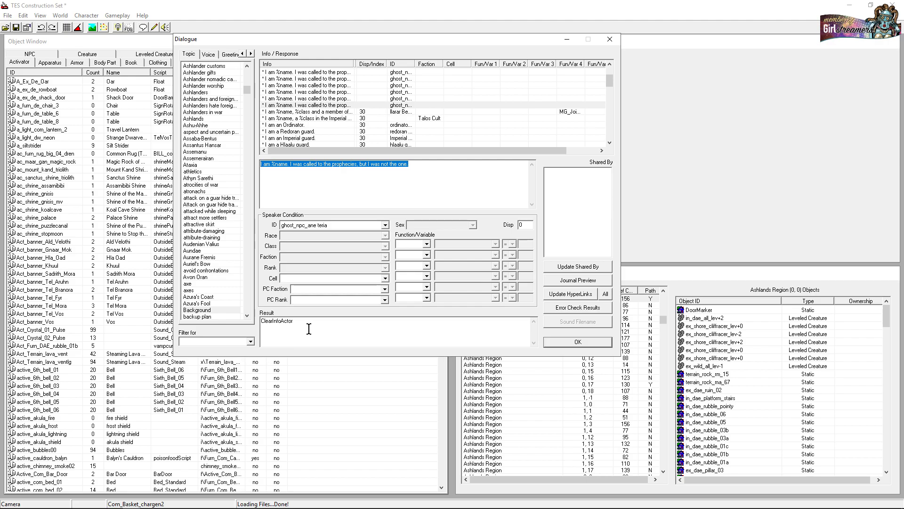
drag(308, 329, 252, 319)
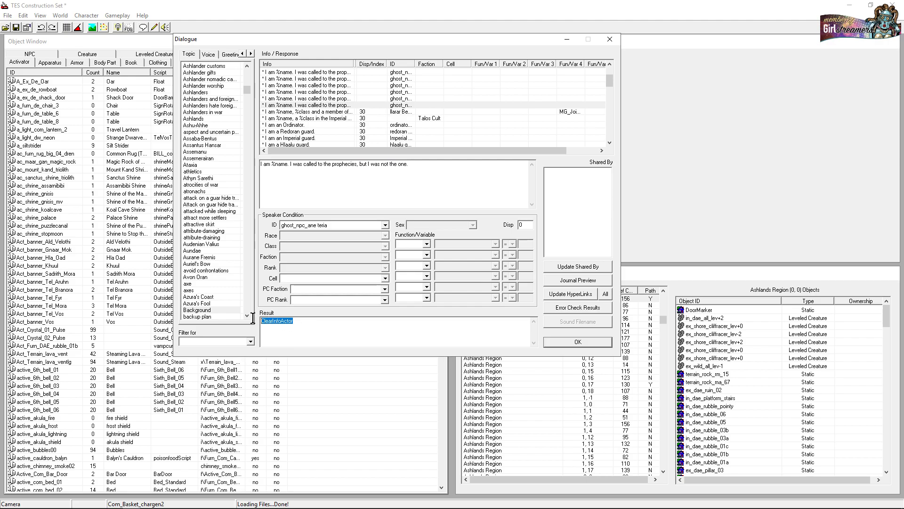
click(336, 336)
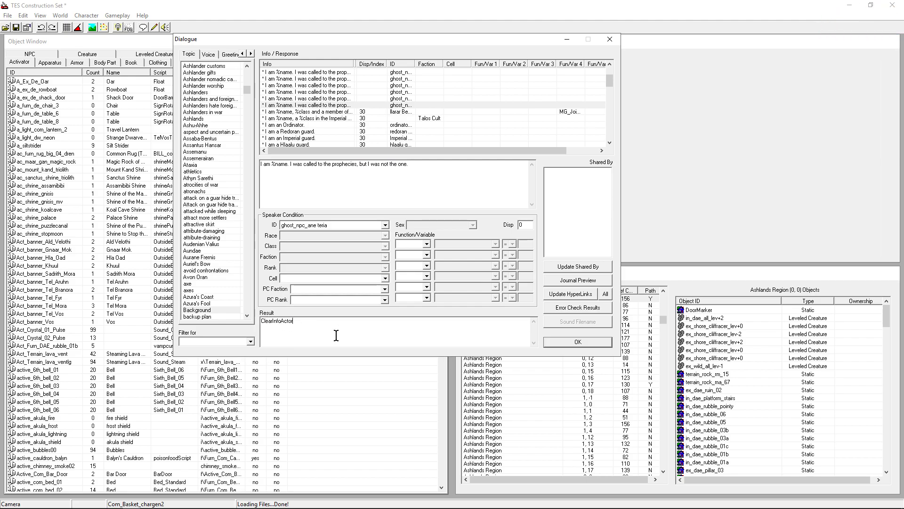
click(293, 107)
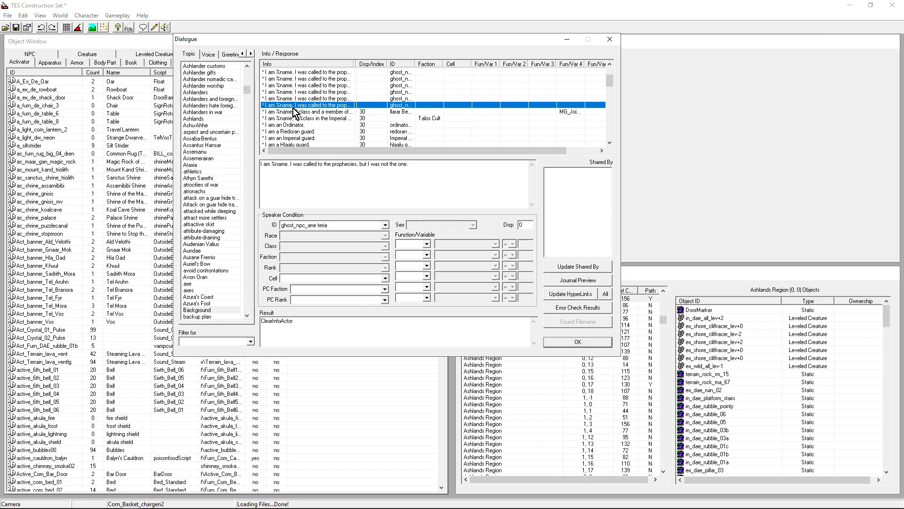
scroll(293, 108, down, 5)
scroll(293, 108, down, 5)
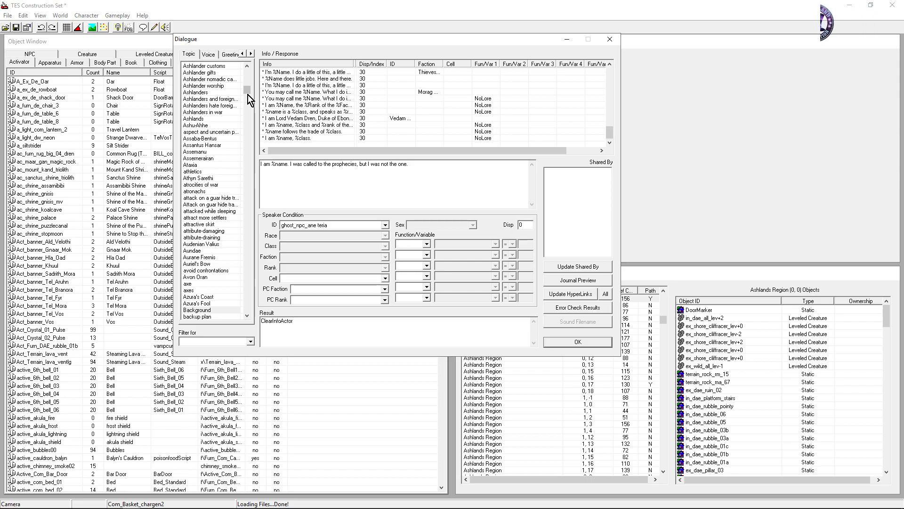
Find the ring topic and inspect the speaker conditions and results of Fargoth's last and first responses
click(204, 238)
text(ring)
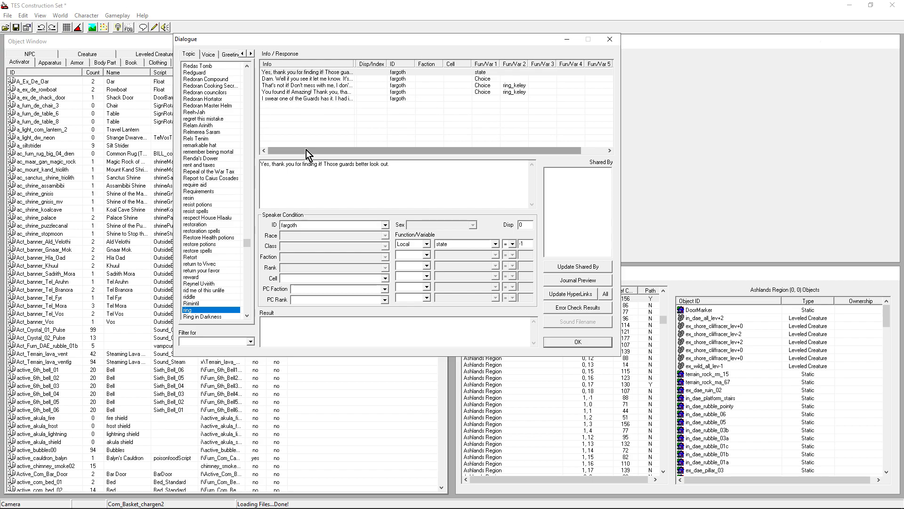
click(293, 100)
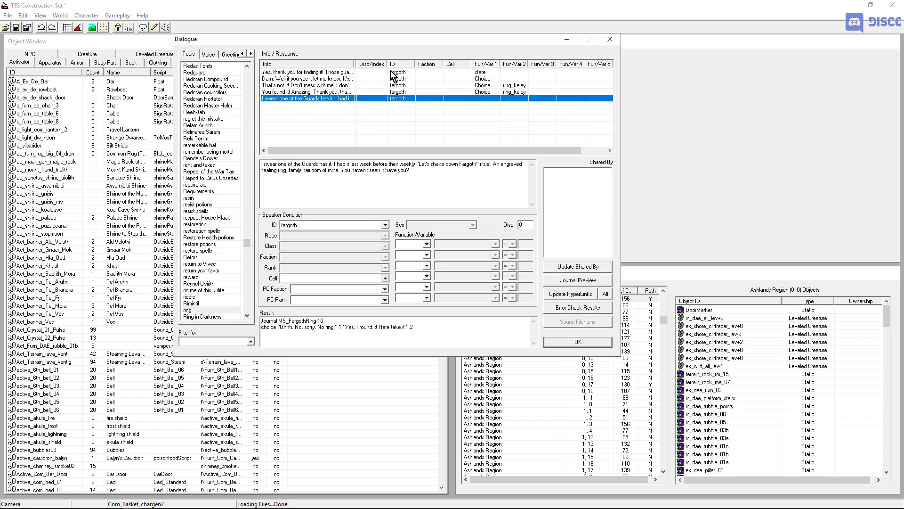
click(412, 74)
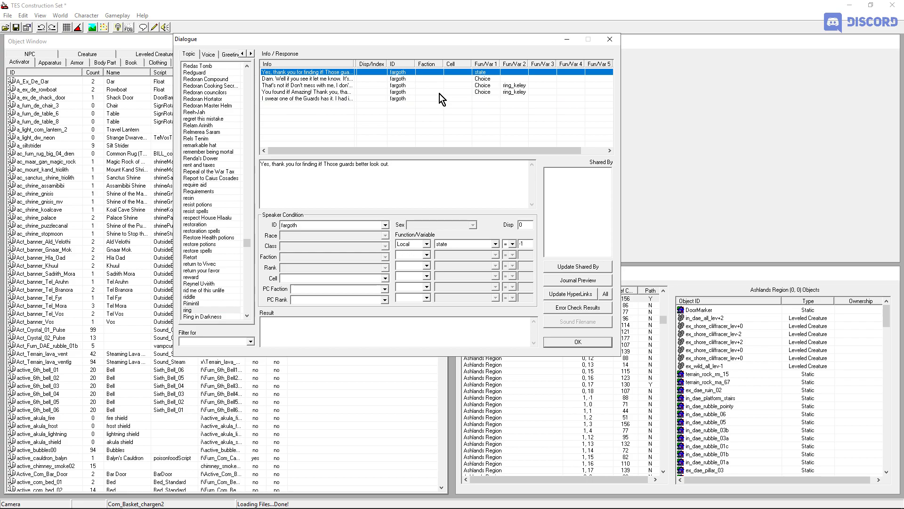
drag(400, 41, 398, 34)
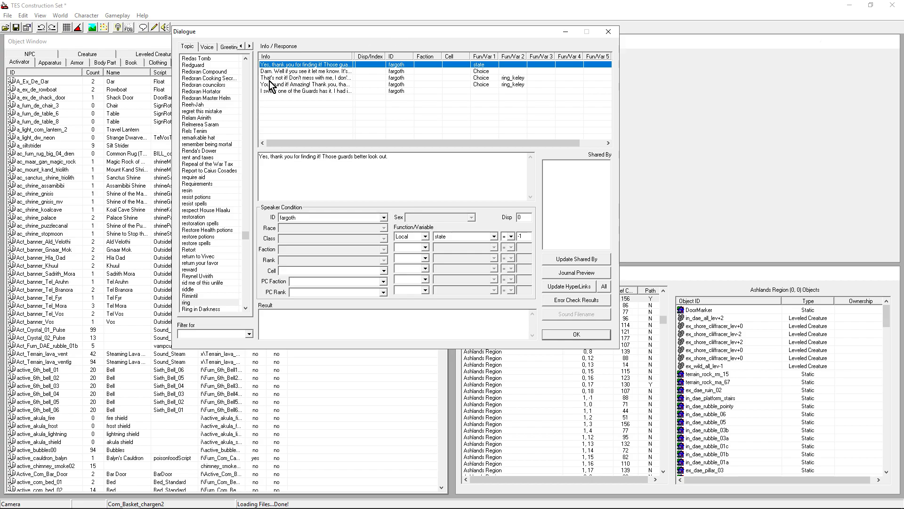
Show the greetings and filter the dialogue for the speaker fargoth
click(230, 49)
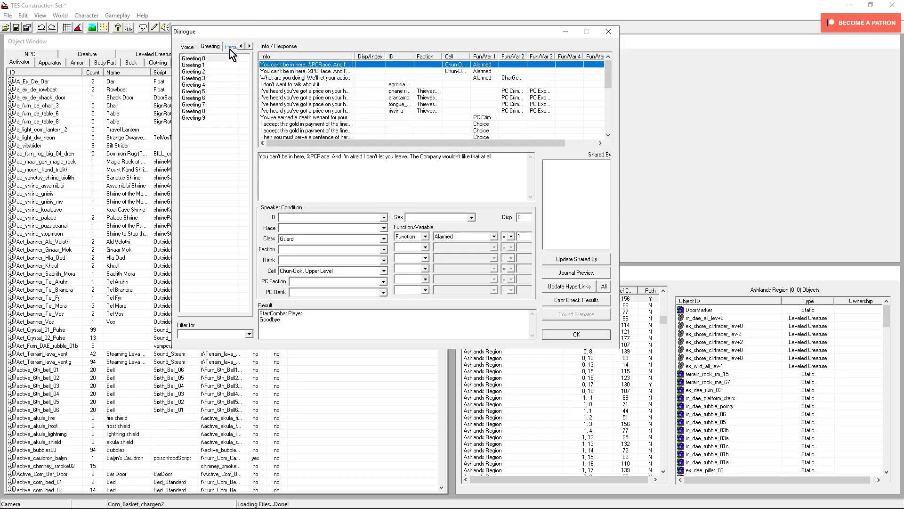
click(204, 334)
text(fara)
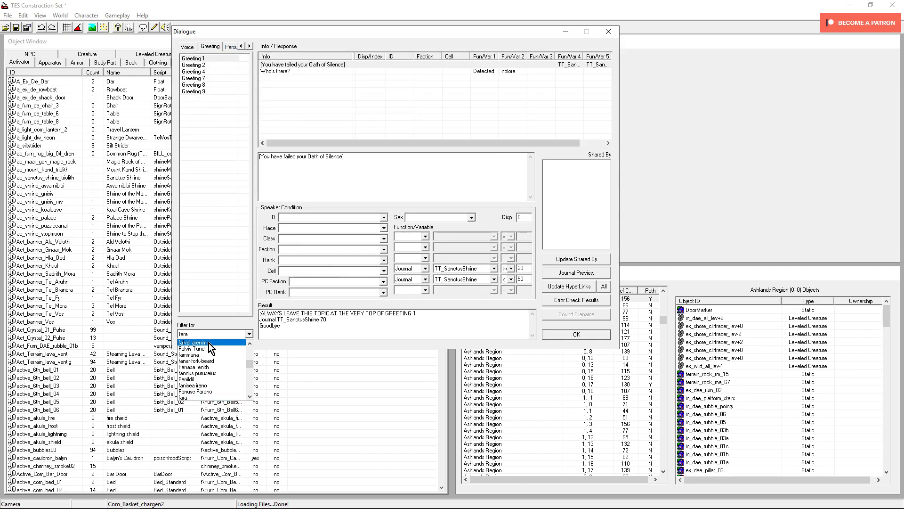
scroll(208, 344, down, 2)
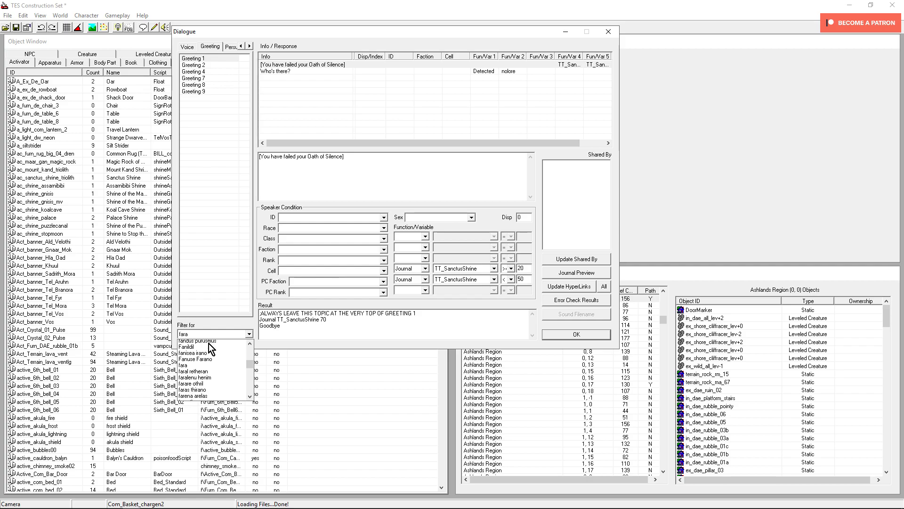
click(203, 398)
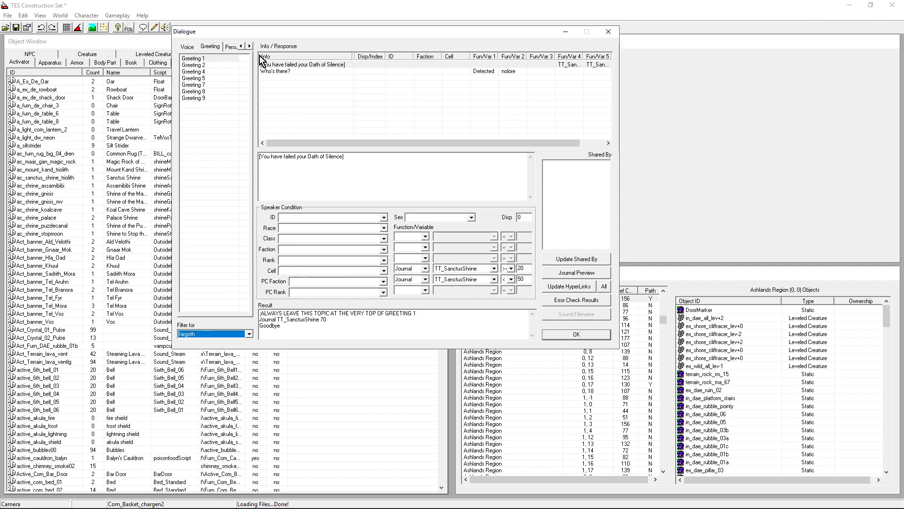
Inspect the conditions of both Greeting 1 responses and of the first responses in Greeting 2 and Greeting 4
click(204, 58)
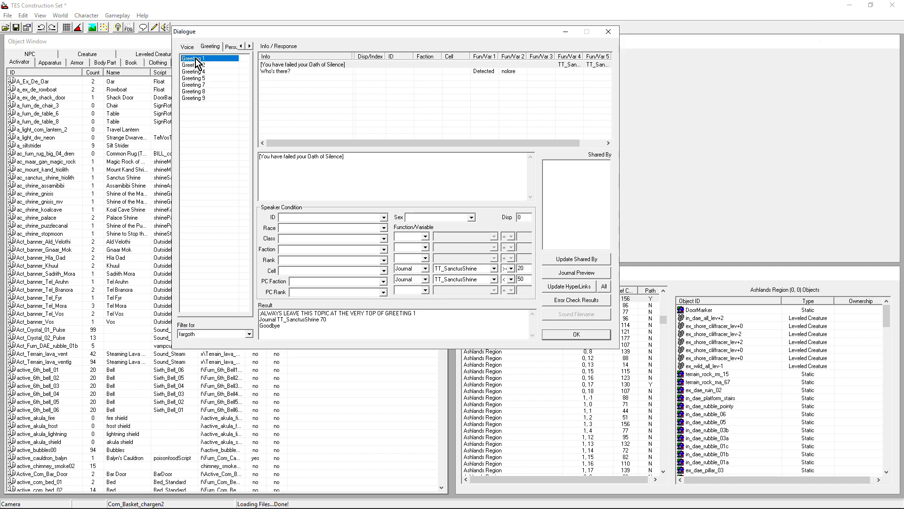
click(299, 65)
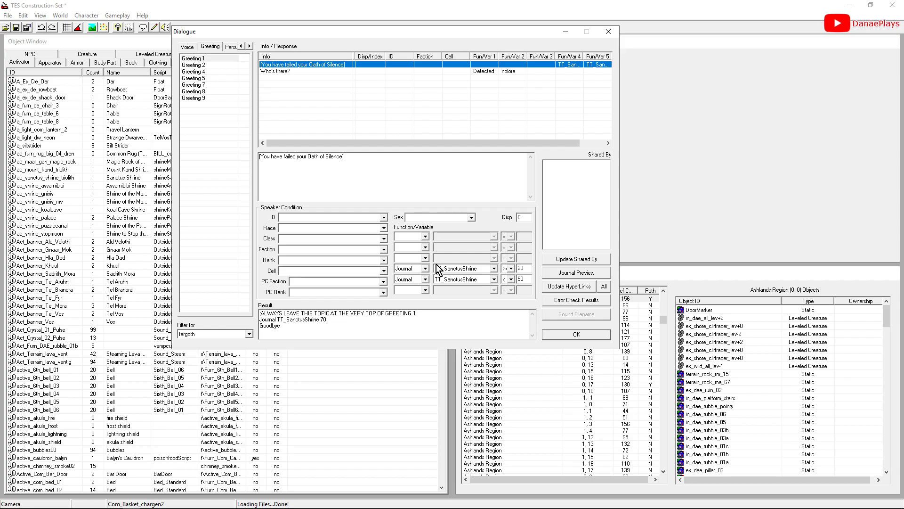
click(269, 74)
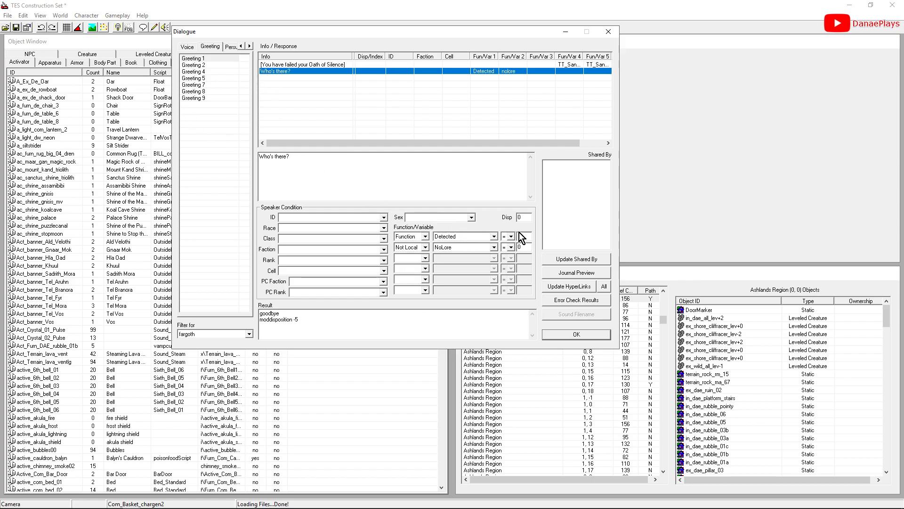
click(190, 66)
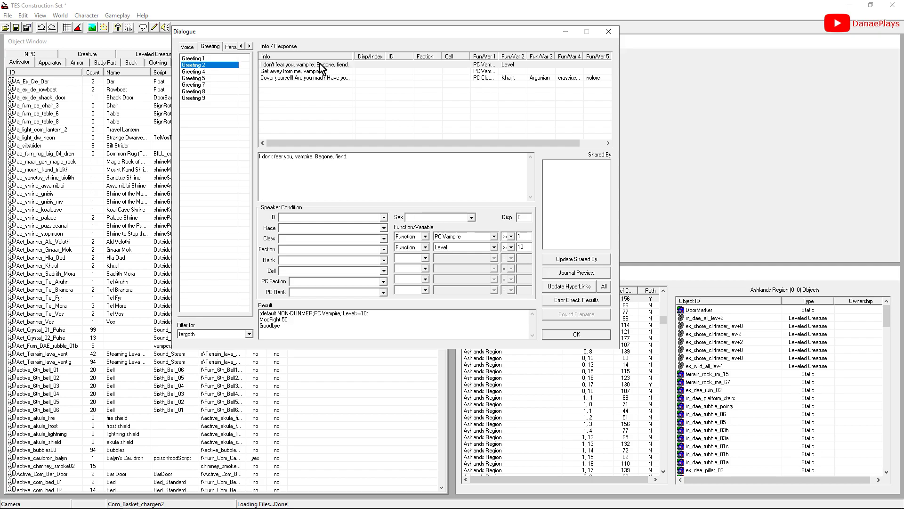
click(323, 65)
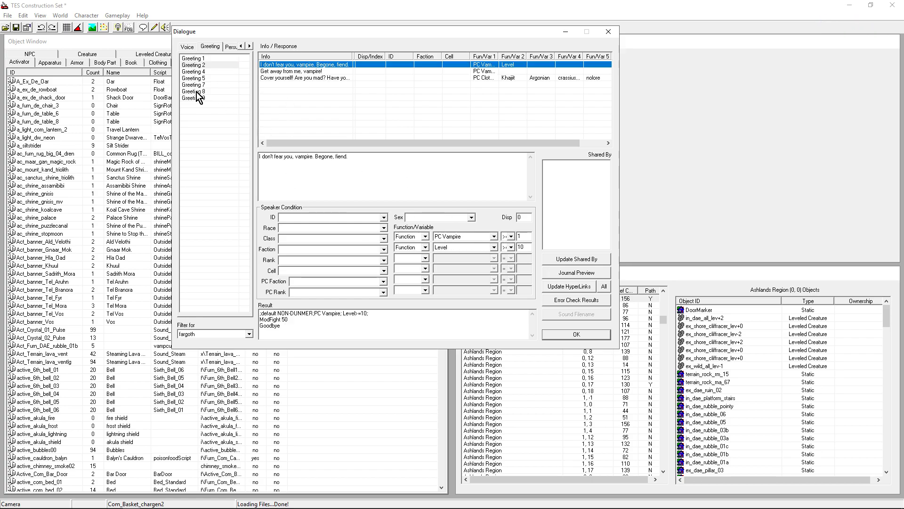
click(194, 71)
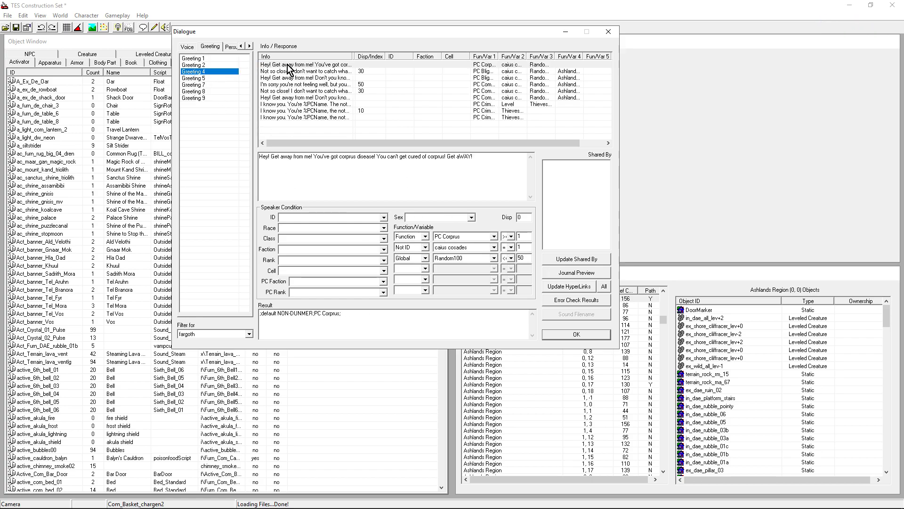
click(288, 64)
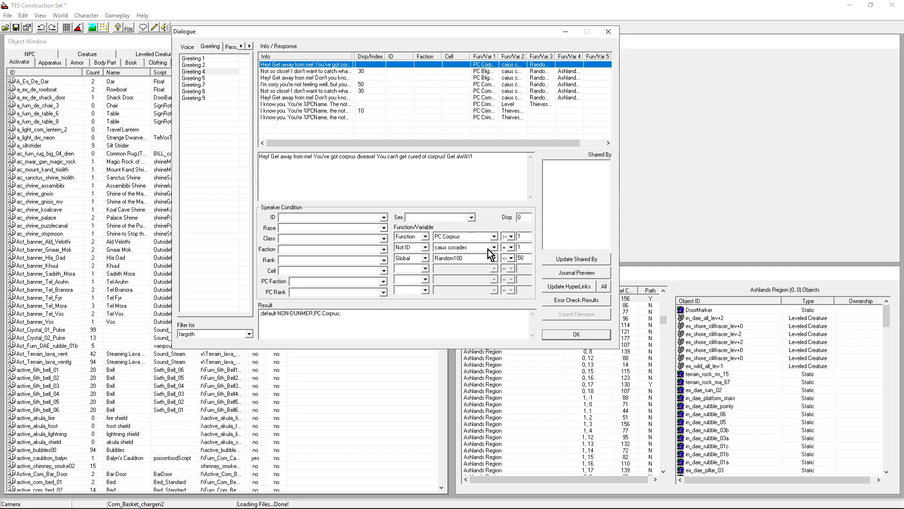
Inspect Fargoth's three Greeting 5 responses, checking their journal conditions for MS_Lookout and MS_FargothRing
click(194, 78)
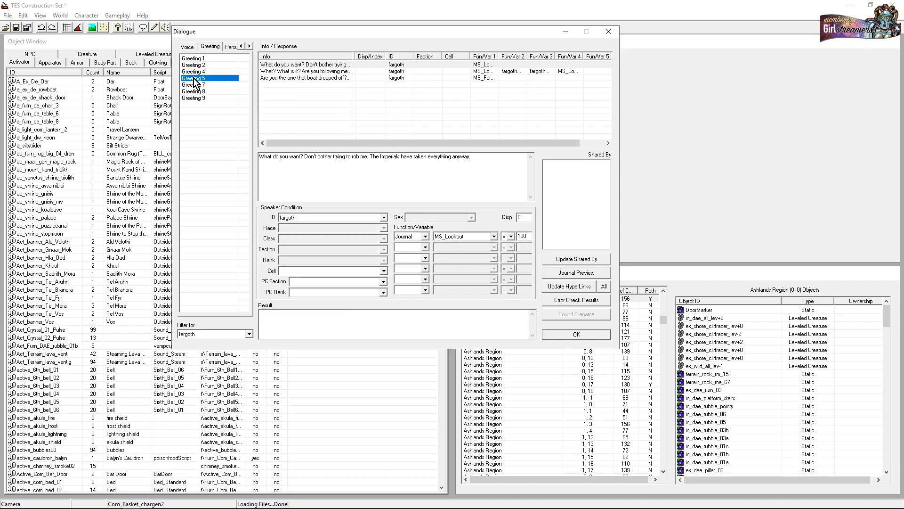
click(273, 66)
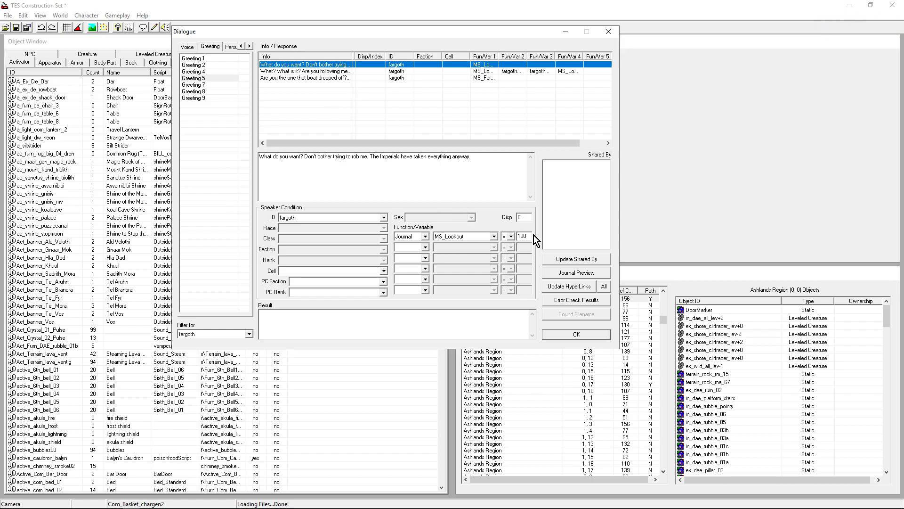
drag(527, 236, 512, 237)
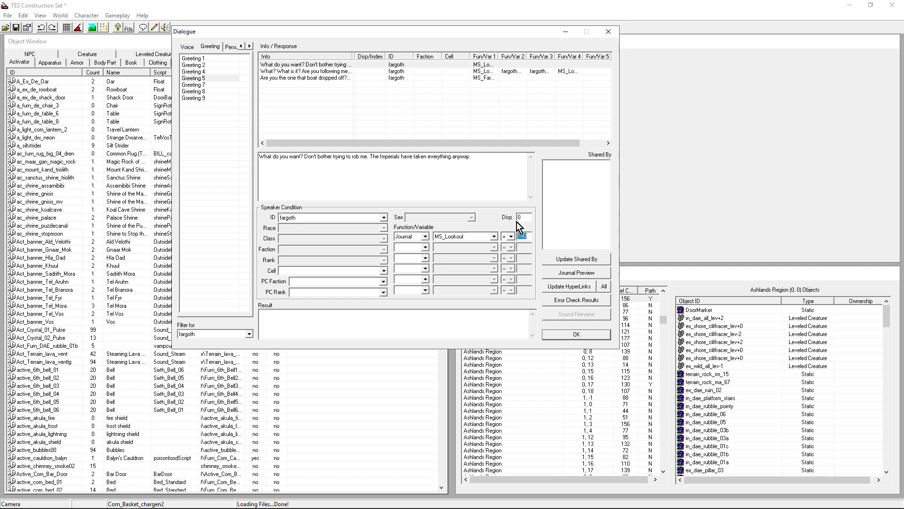
click(292, 71)
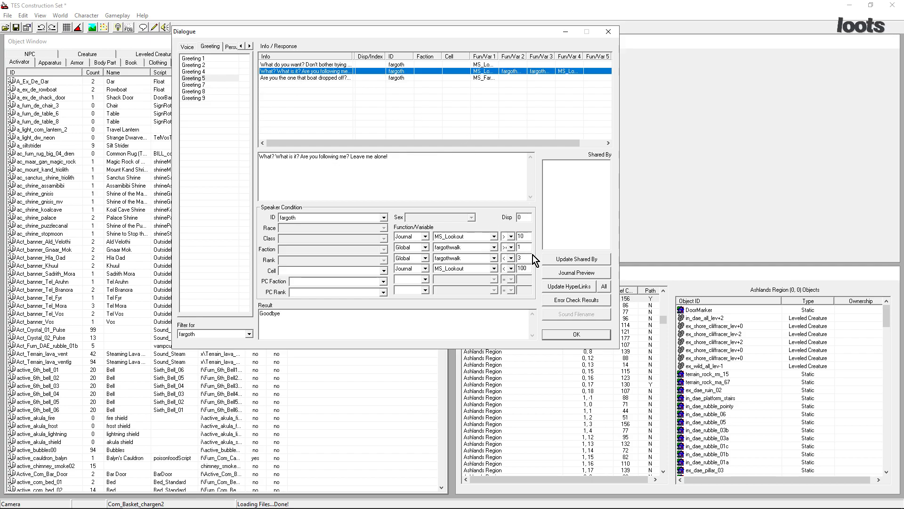
double_click(528, 236)
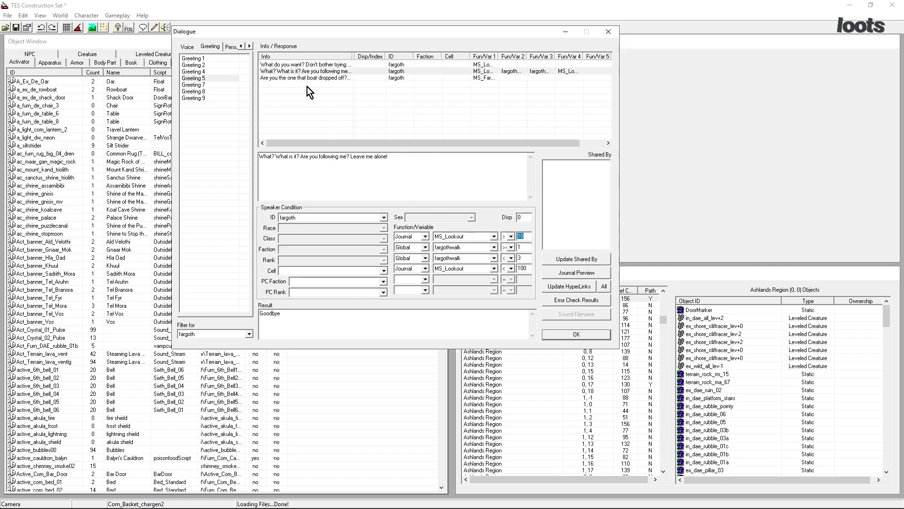
click(298, 78)
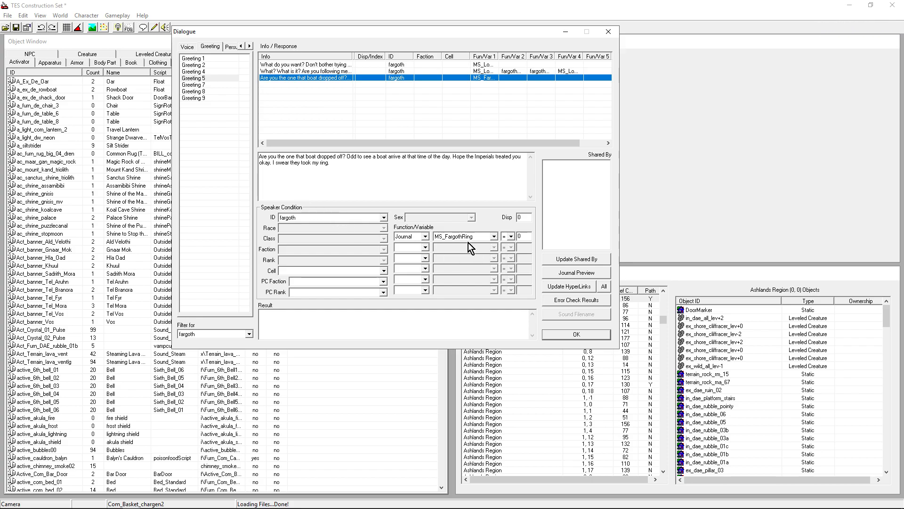
Show Greeting 7 and Greeting 9, and look through the Seyda Neen responses in Greeting 9
click(189, 85)
click(201, 99)
scroll(300, 100, down, 5)
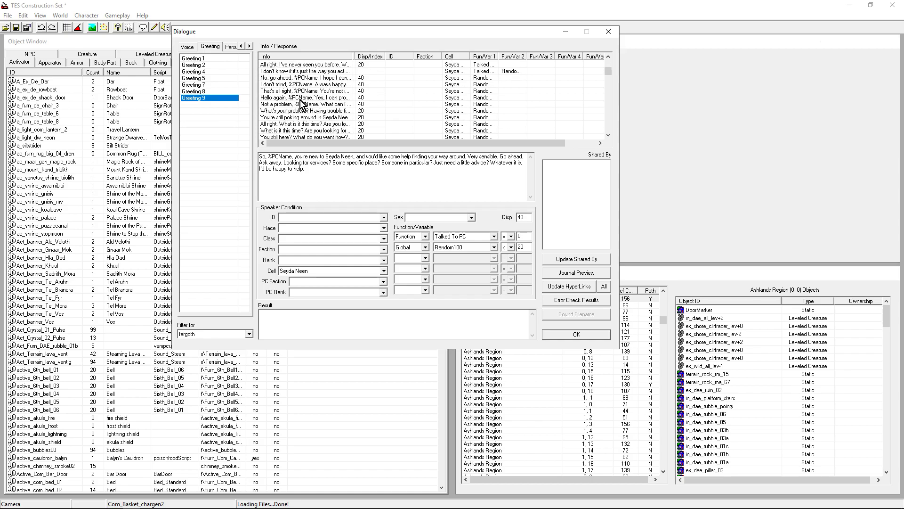
Select Fargoth's Greeting 5 response about the boat arrival and his ring, and update its hyperlinks
click(195, 79)
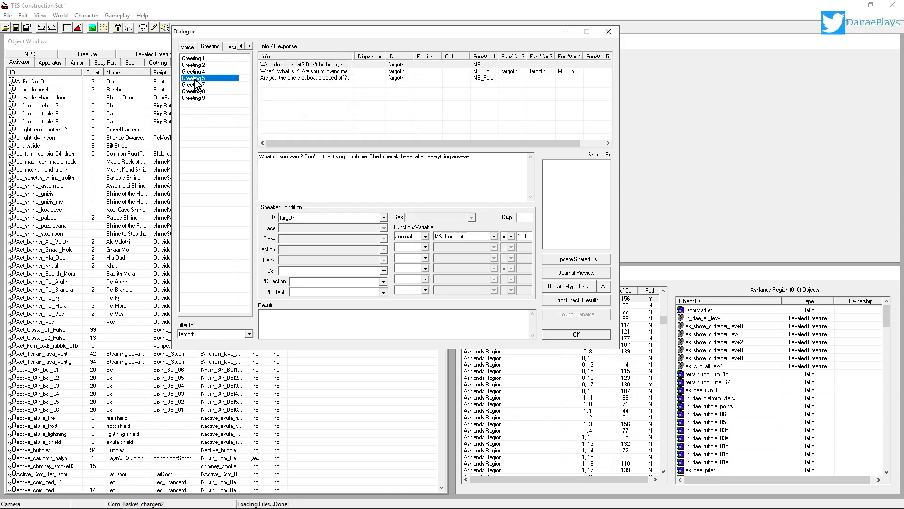
click(280, 79)
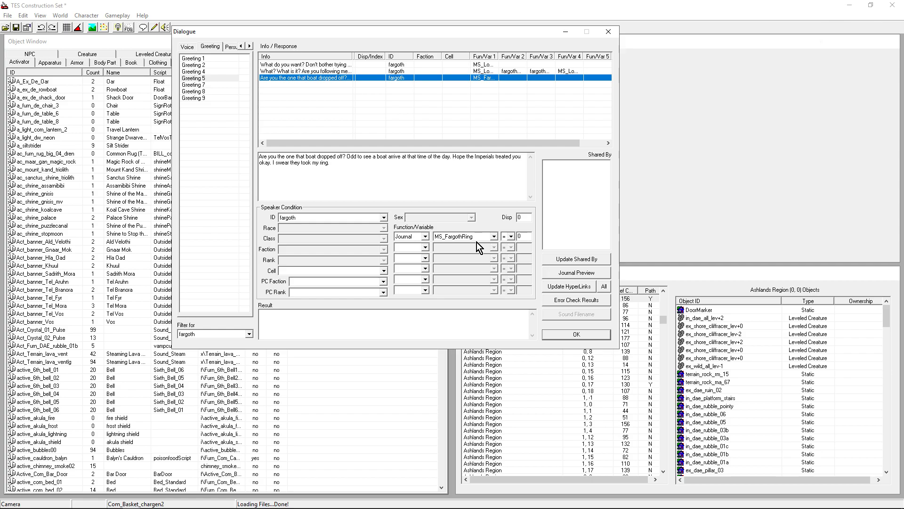
click(563, 288)
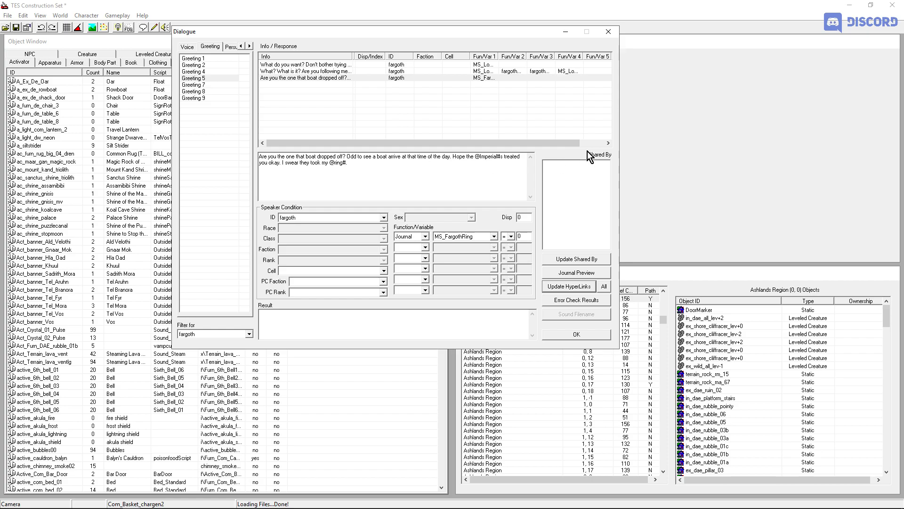
Show the dialogue topics and clear the fargoth speaker filter so that topics for all speakers are listed
click(241, 46)
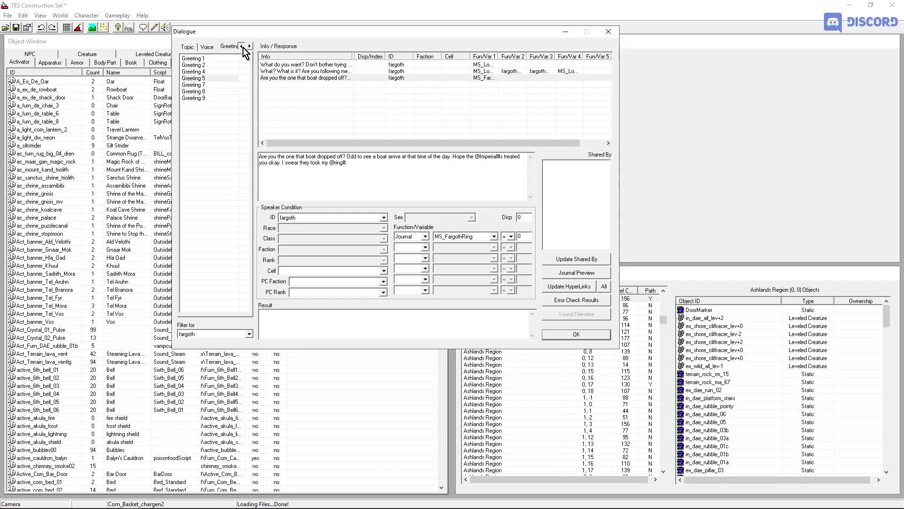
click(187, 46)
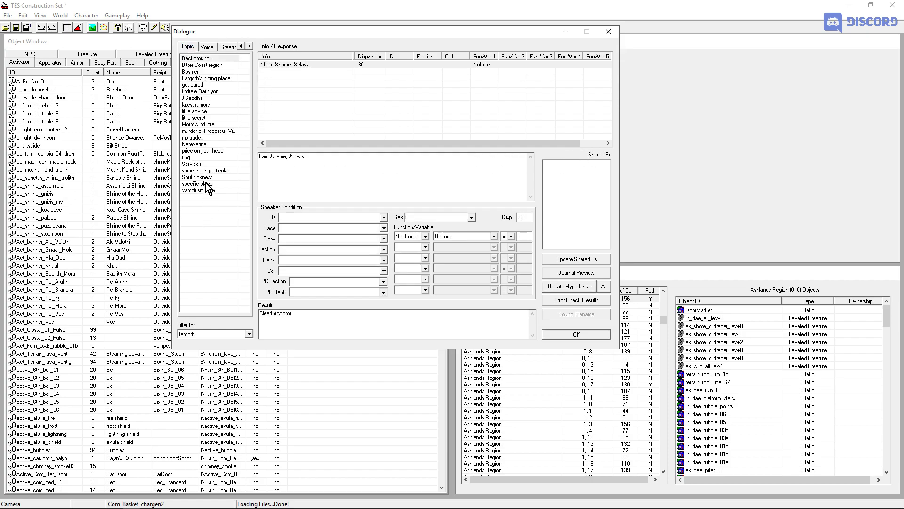
click(210, 334)
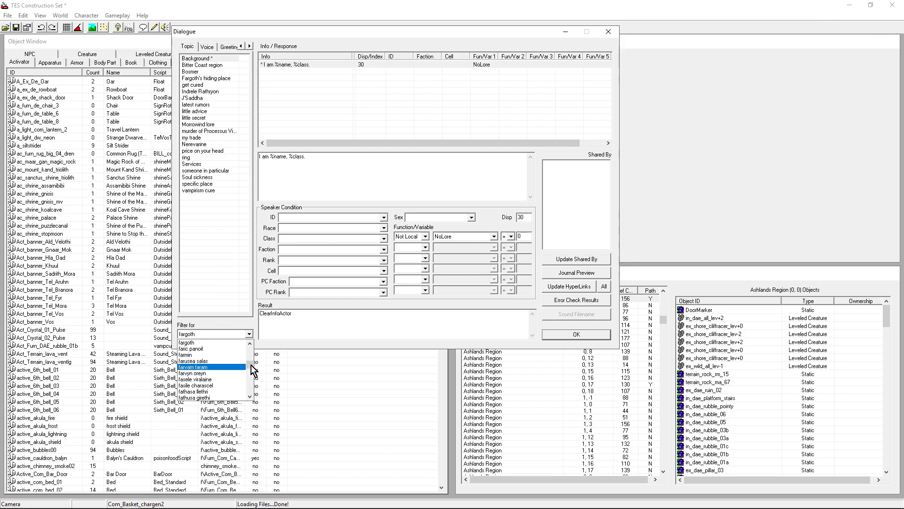
click(230, 339)
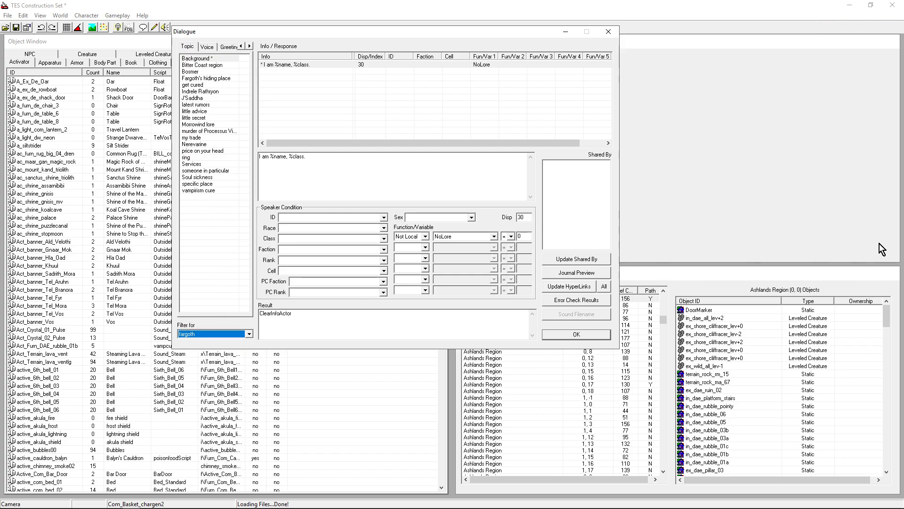
click(241, 337)
scroll(221, 349, up, 10)
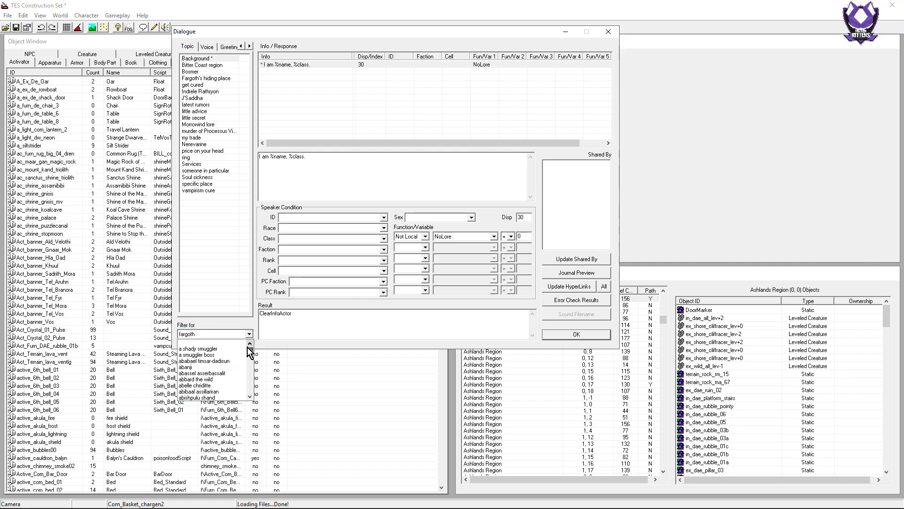
click(229, 344)
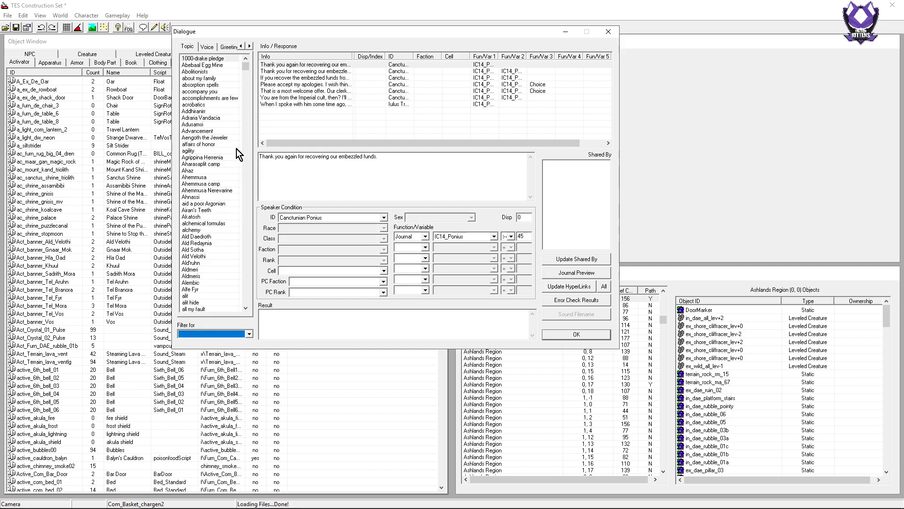
Open the duties topic, select the chargen captain's package response, and widen the ID column
click(269, 316)
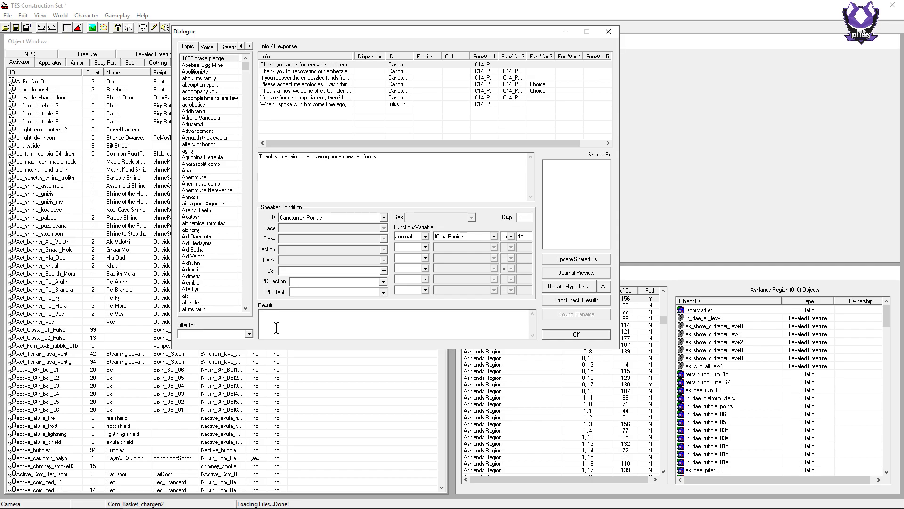
click(203, 243)
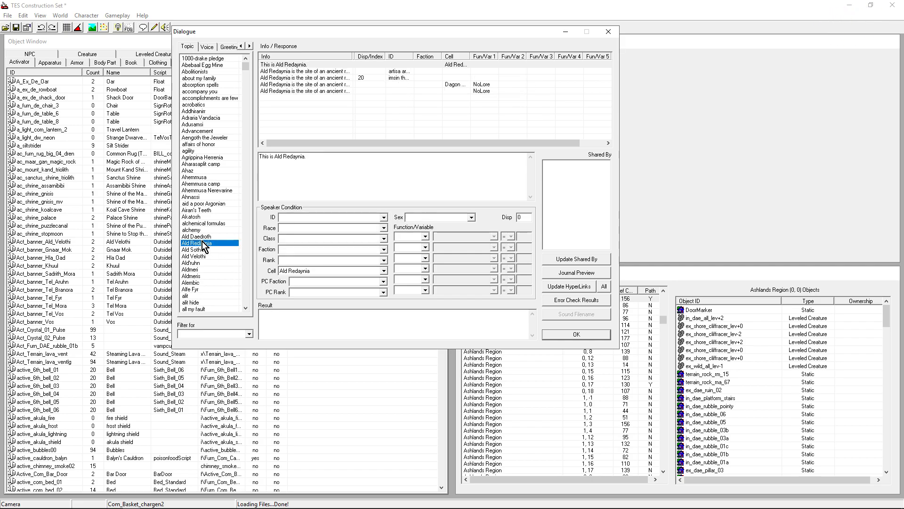
text(dut)
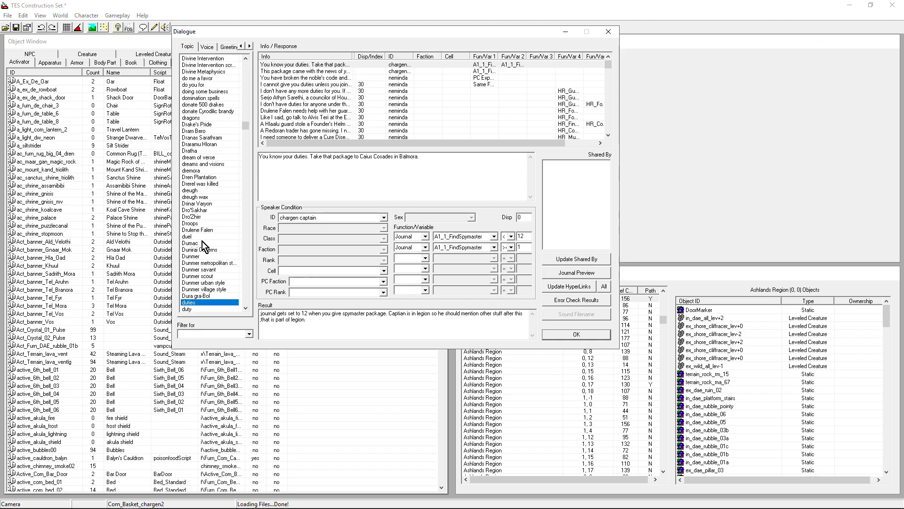
click(391, 72)
drag(414, 56, 471, 55)
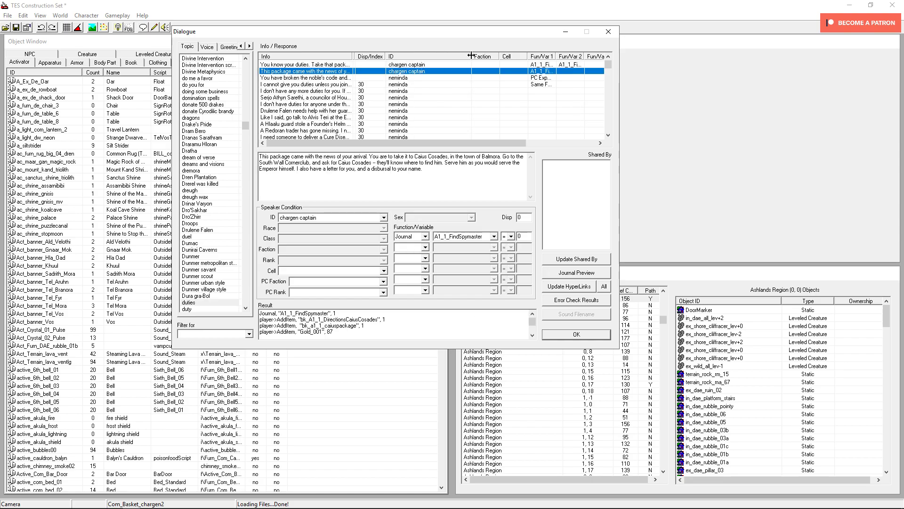
Compare the A1_1_FindSpymaster journal conditions of the chargen captain's two duties responses, and highlight the package response's text
click(304, 65)
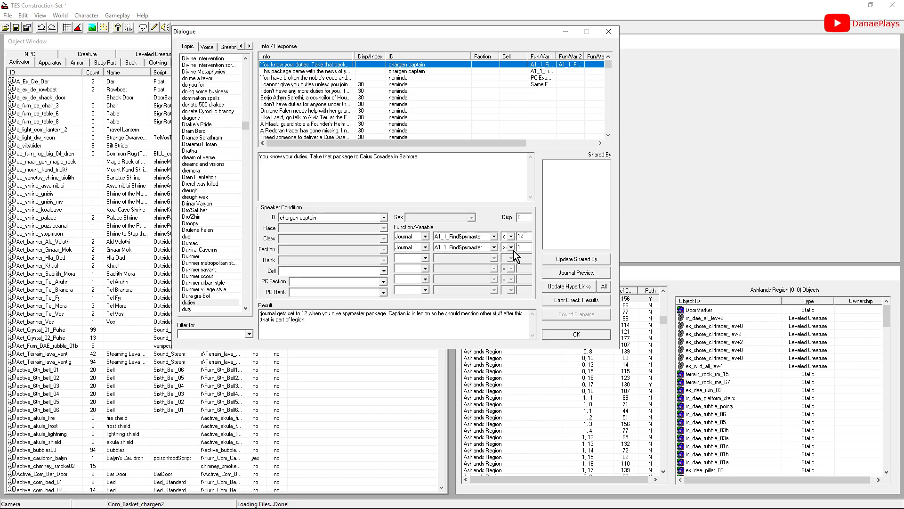
click(278, 71)
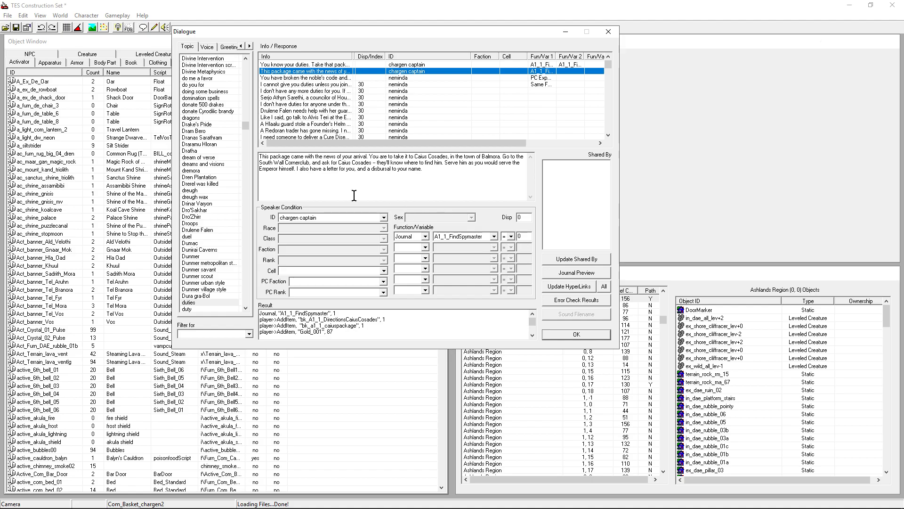
drag(485, 172, 253, 141)
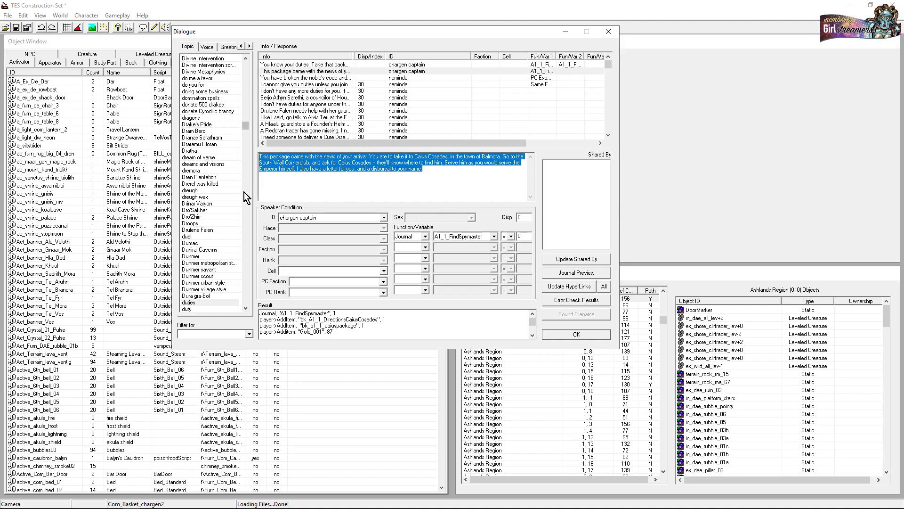
Examine the journal and AddItem lines in the result script of the chargen captain's package response
click(358, 326)
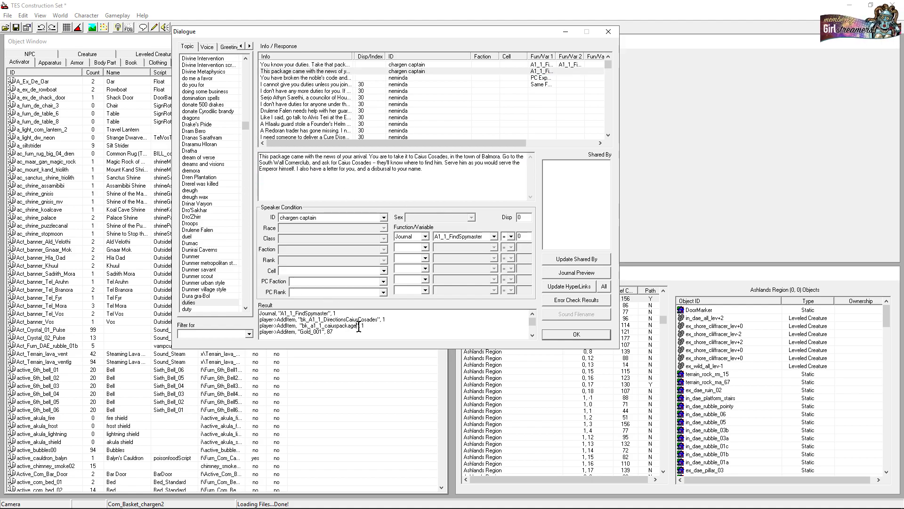
mouse_move(535, 324)
mouse_down()
mouse_move(535, 334)
mouse_move(533, 315)
mouse_up()
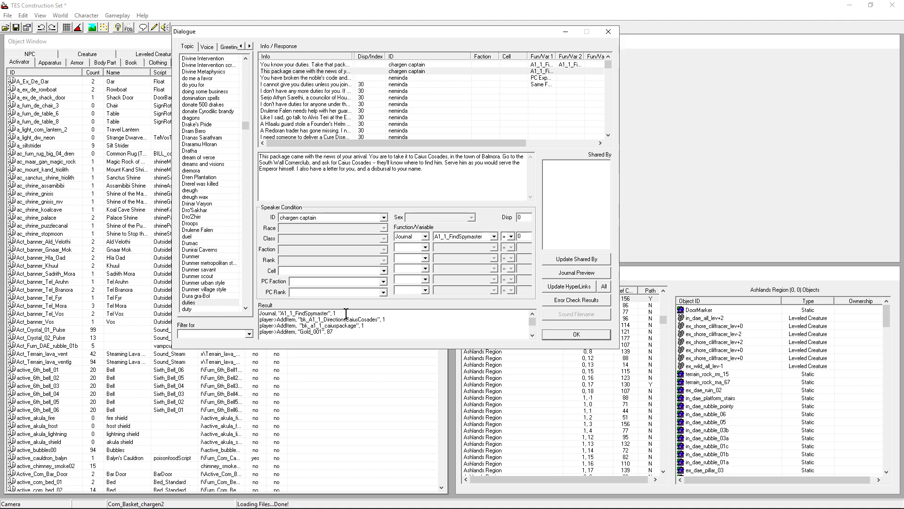
drag(347, 314, 235, 313)
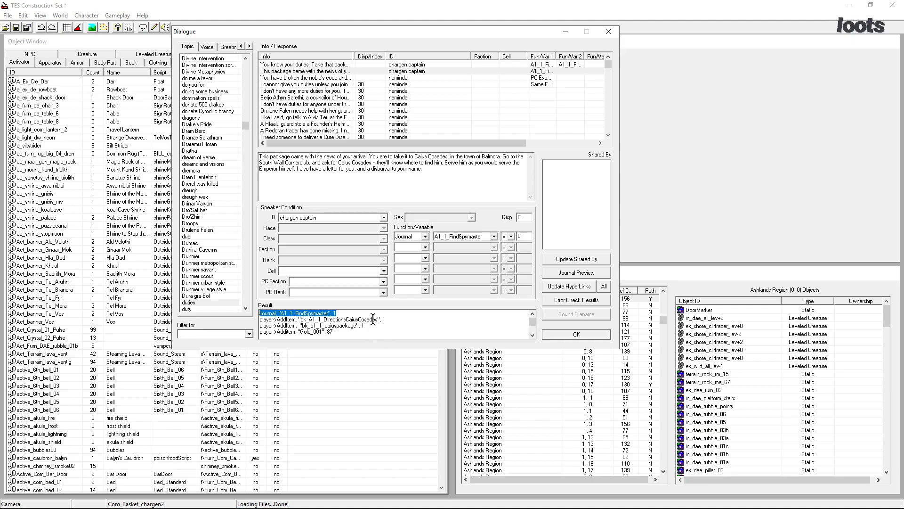
drag(376, 325, 280, 328)
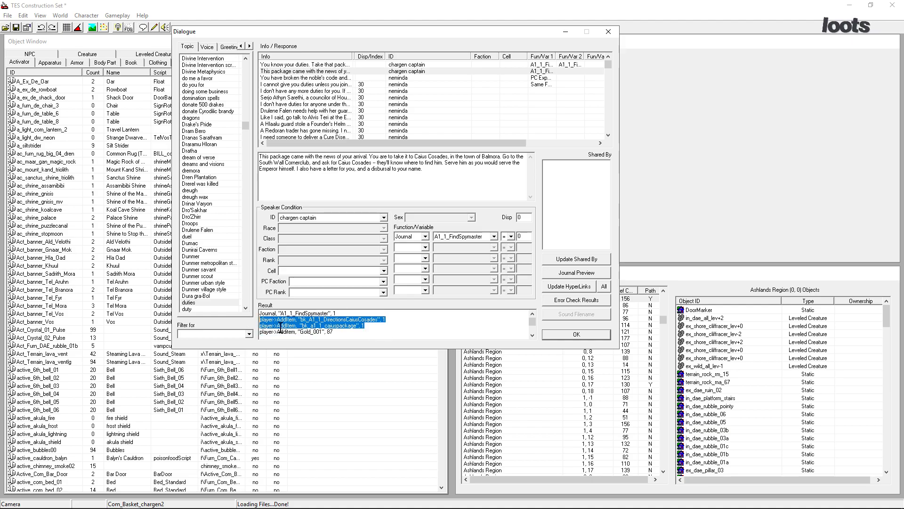
click(362, 334)
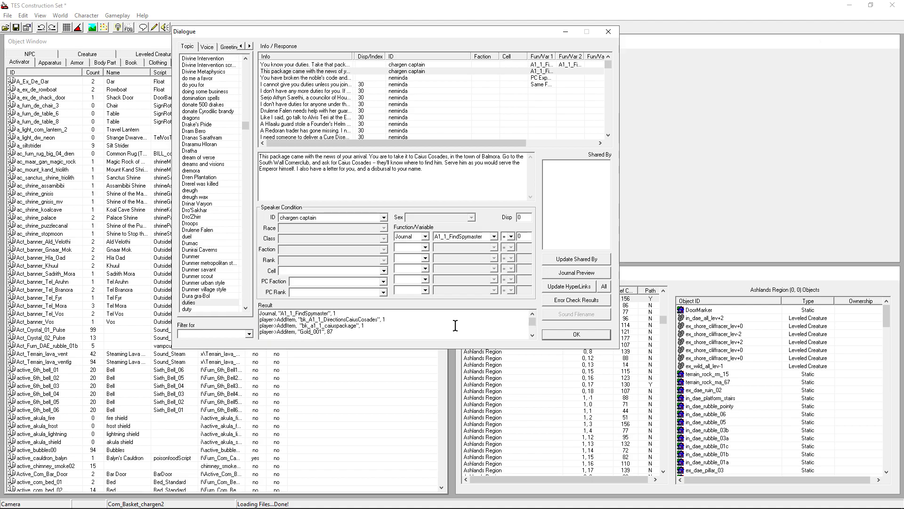
scroll(452, 325, down, 1)
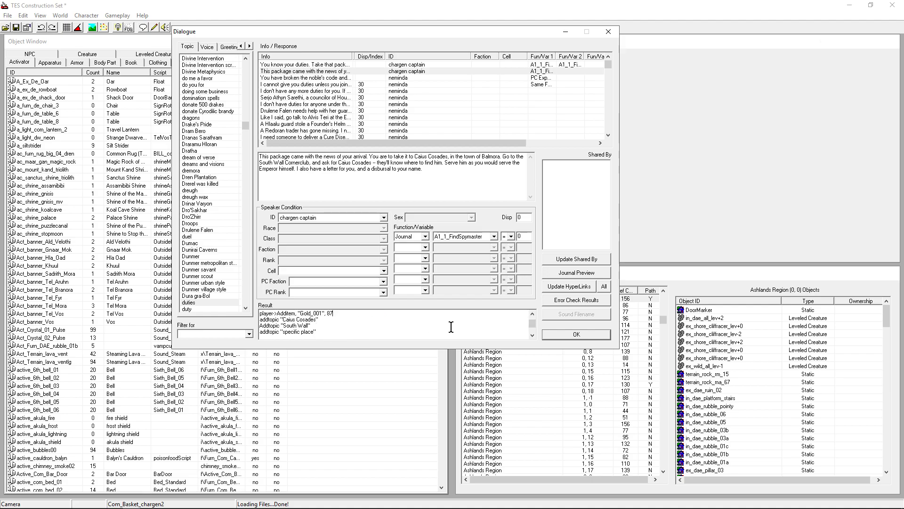
Examine the addtopic lines for "South Wall" and "specific place" in the package response's result script
drag(323, 332, 259, 326)
click(323, 327)
click(283, 328)
click(280, 325)
text(,)
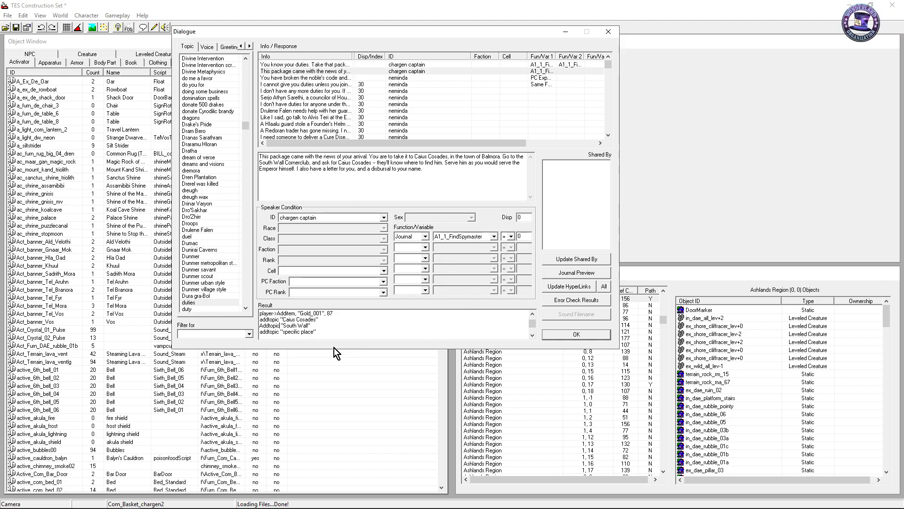
click(328, 331)
drag(335, 330, 270, 325)
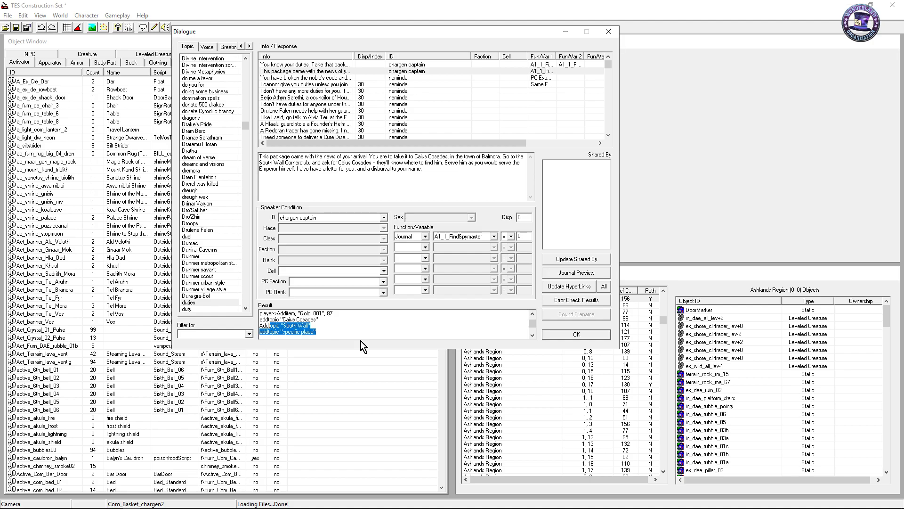
click(322, 330)
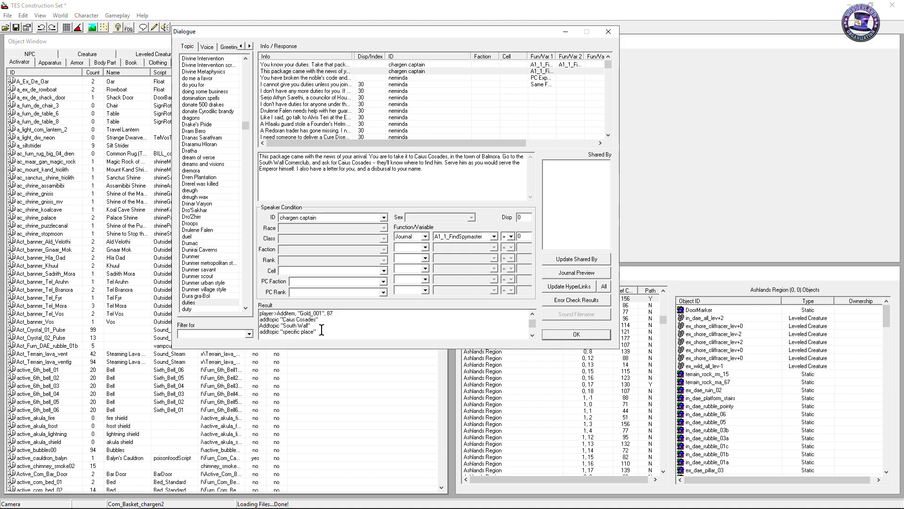
Highlight the addtopic line for "latest rumors" in the result script, and close the Dialogue window
scroll(329, 329, down, 2)
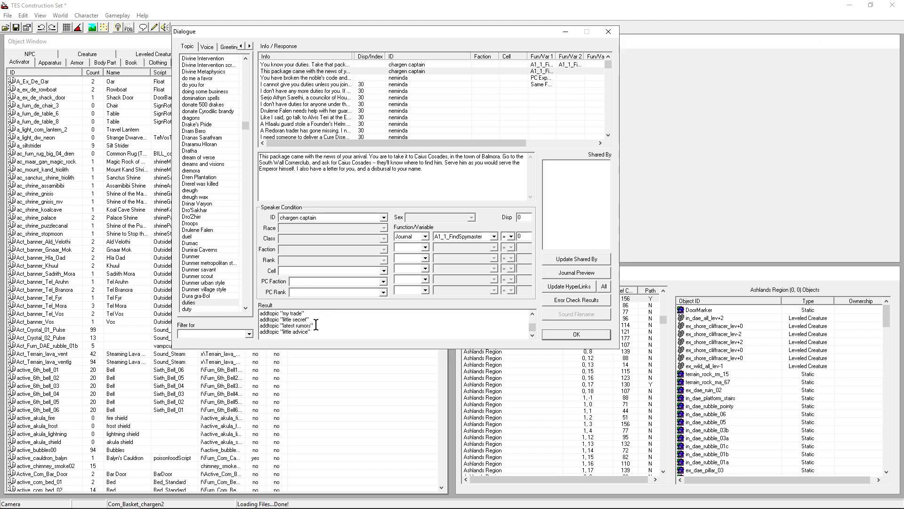
drag(315, 325, 256, 322)
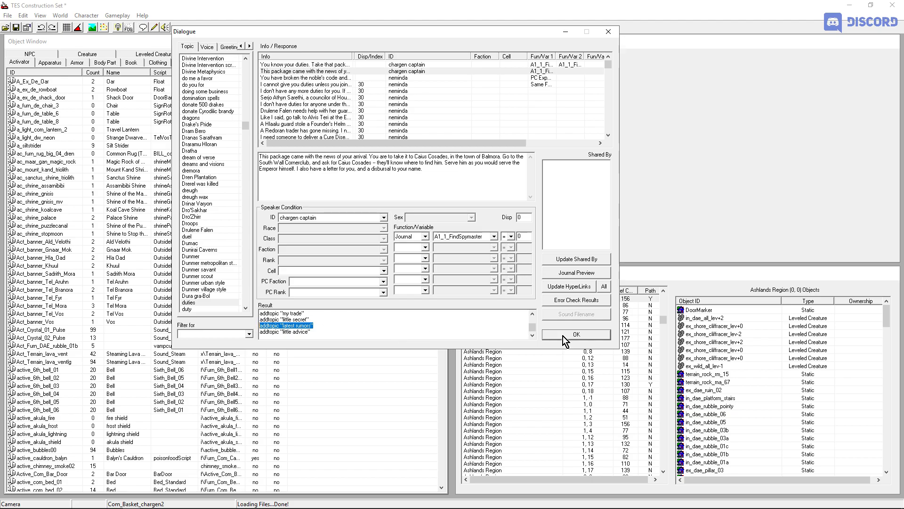
click(575, 334)
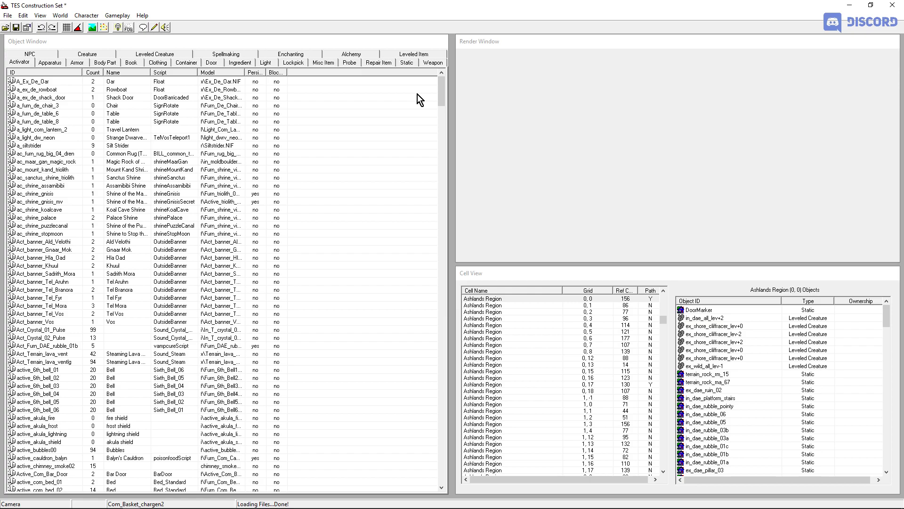